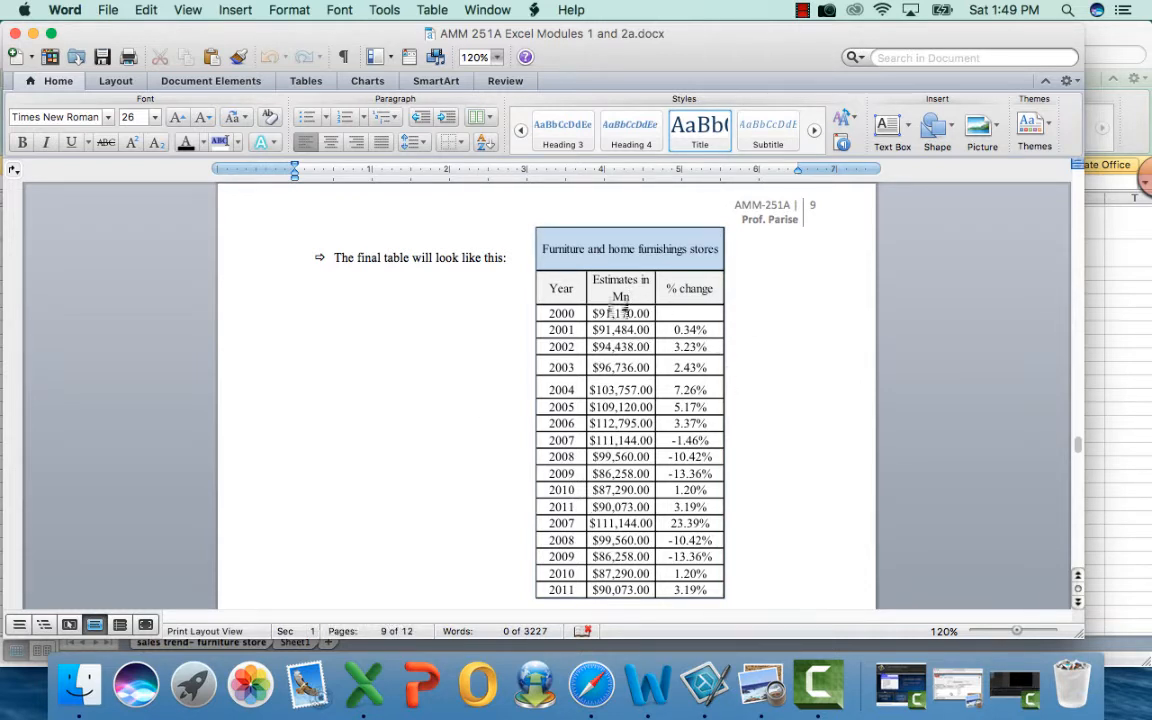
Compare the worksheet with the final table in the Word document and read its "Plotting Trends using Excel" instructions.
scroll(558, 278, down, 2)
click(363, 684)
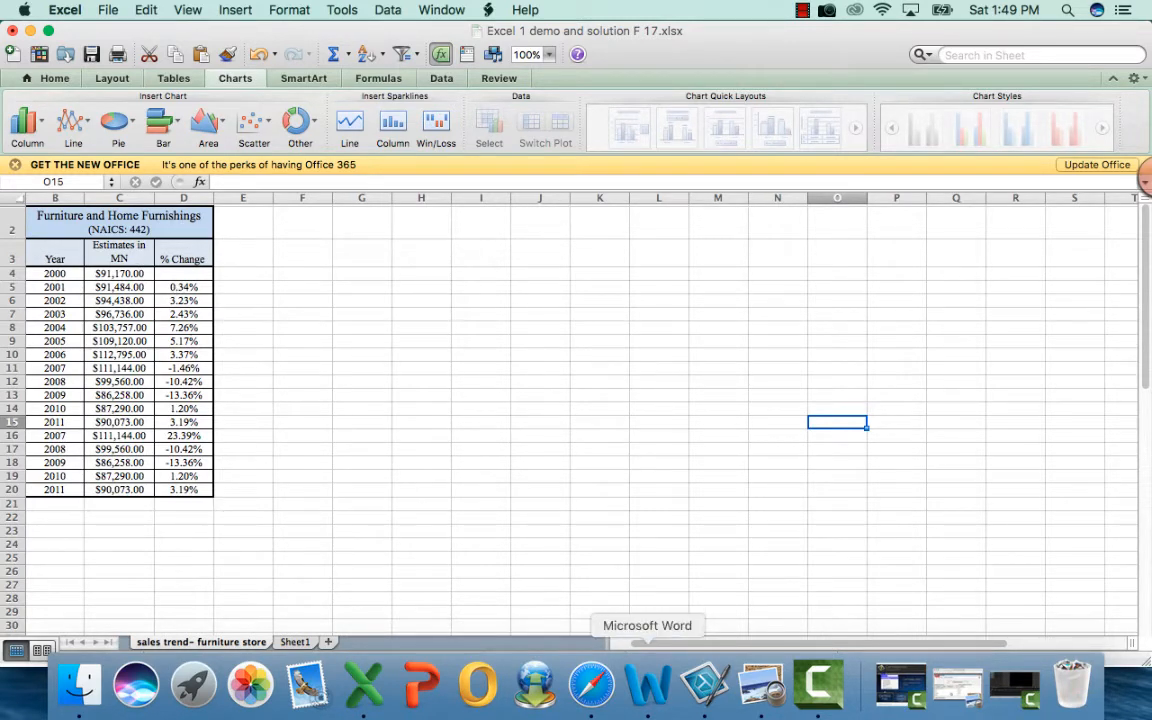
click(647, 686)
scroll(546, 400, down, 15)
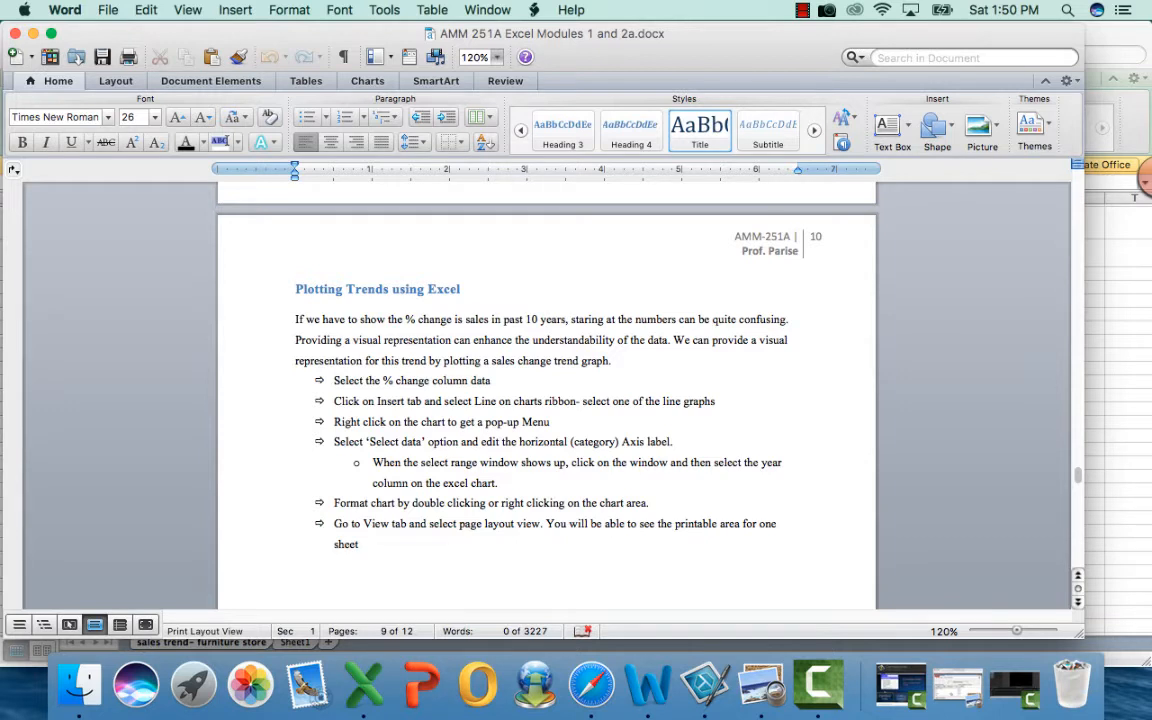
In Excel, insert a plain 2-D Line chart from the % Change values in cells D5:D20.
click(364, 685)
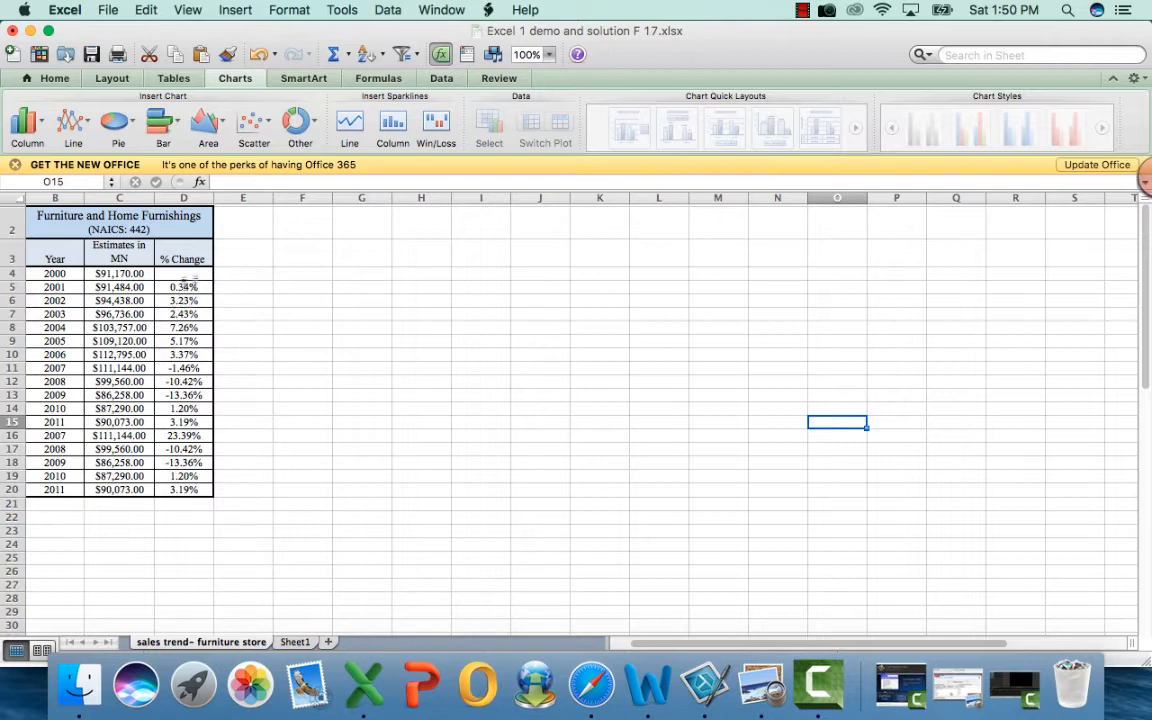
click(182, 287)
drag(182, 310, 182, 488)
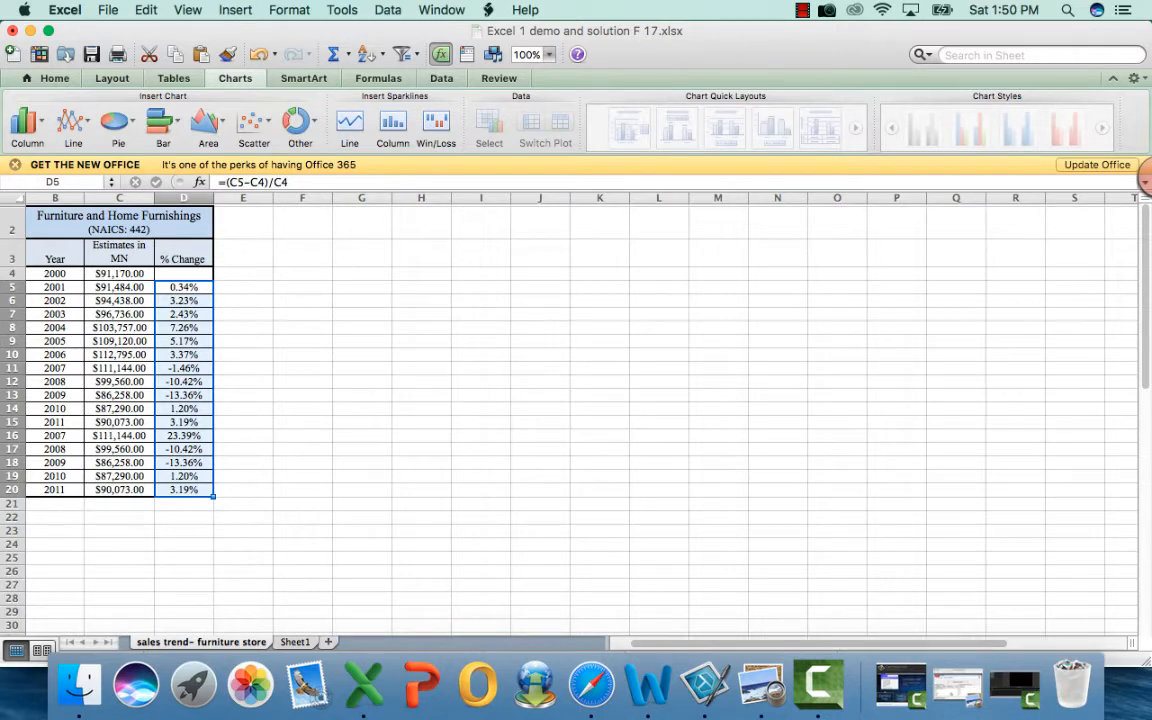
click(235, 9)
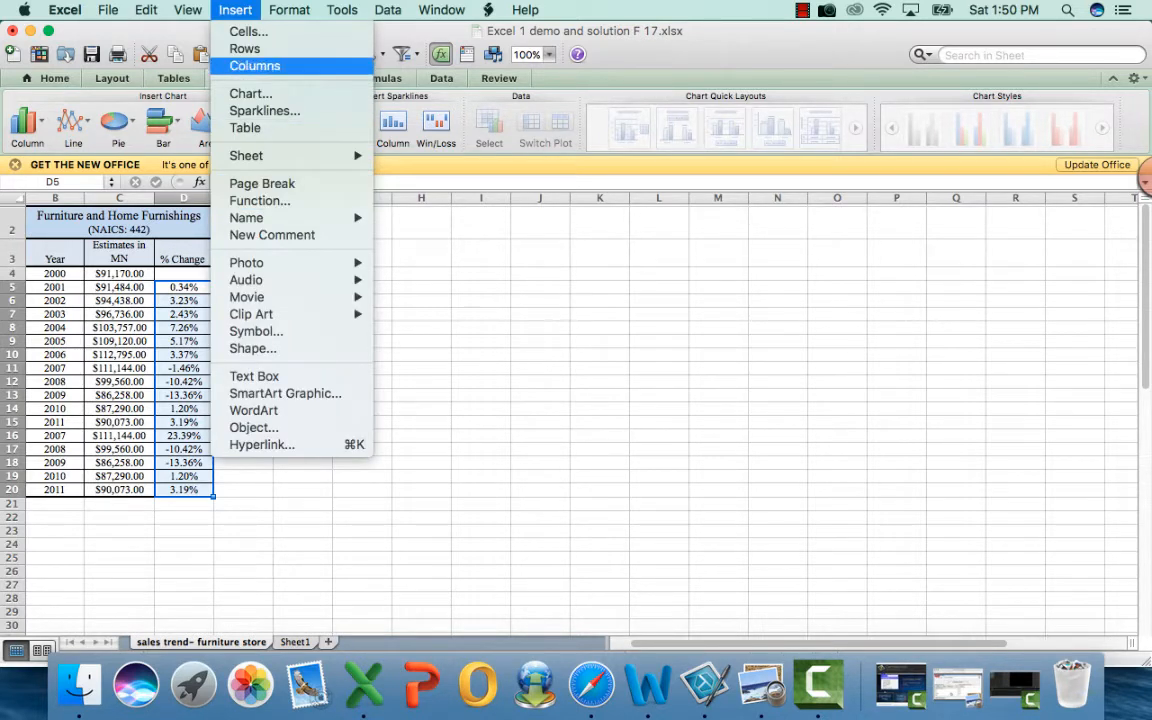
mouse_move(260, 155)
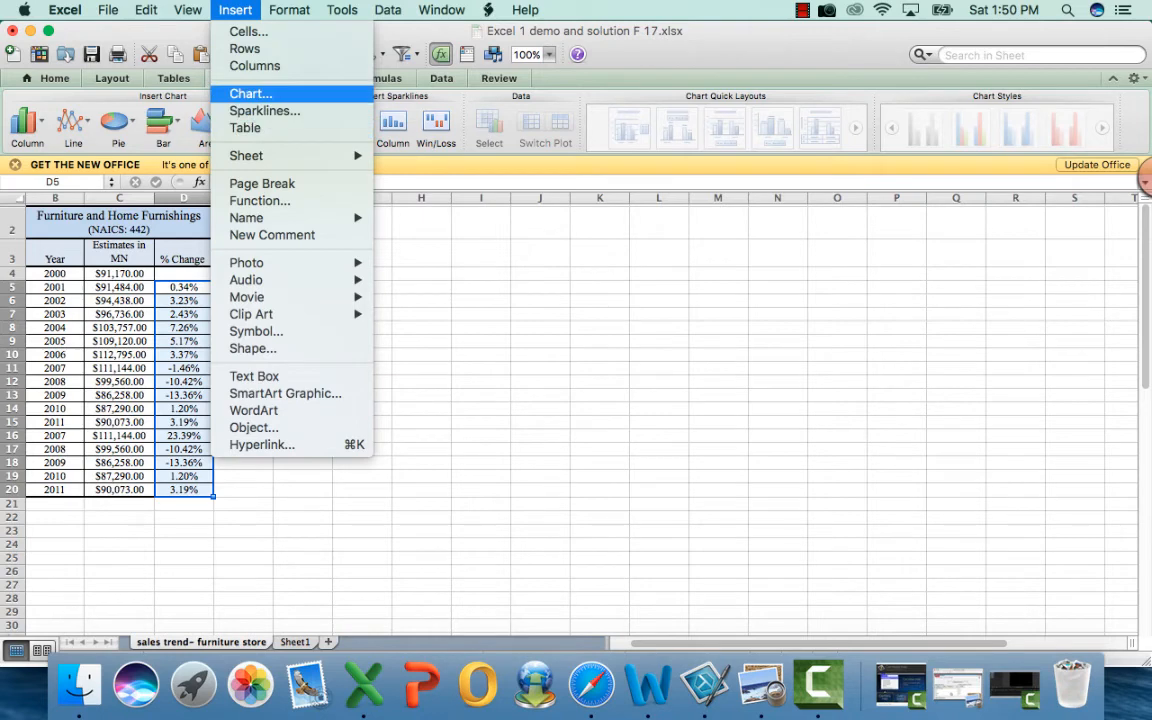
click(250, 93)
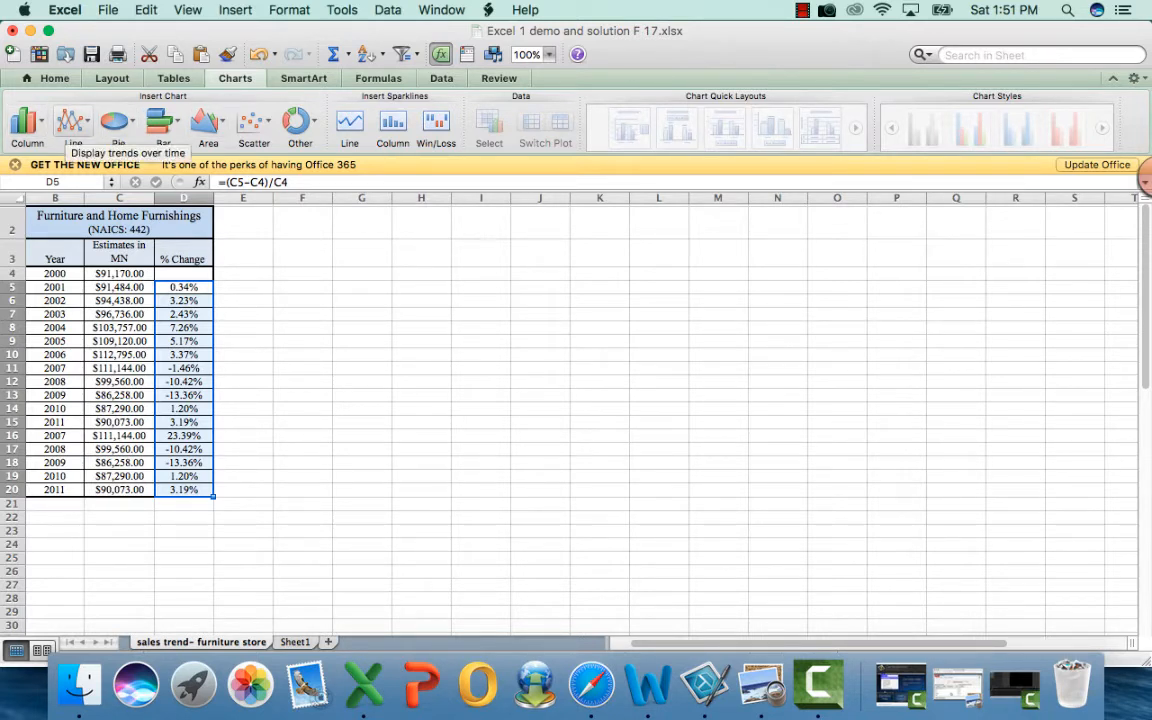
click(72, 121)
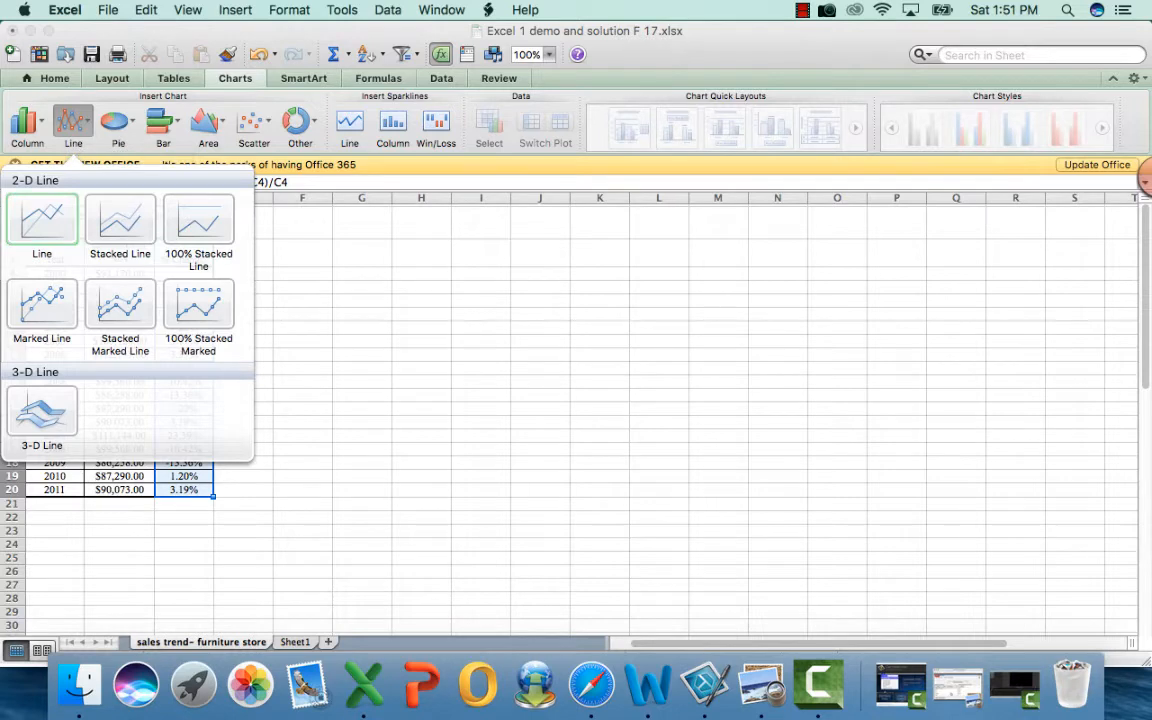
click(42, 220)
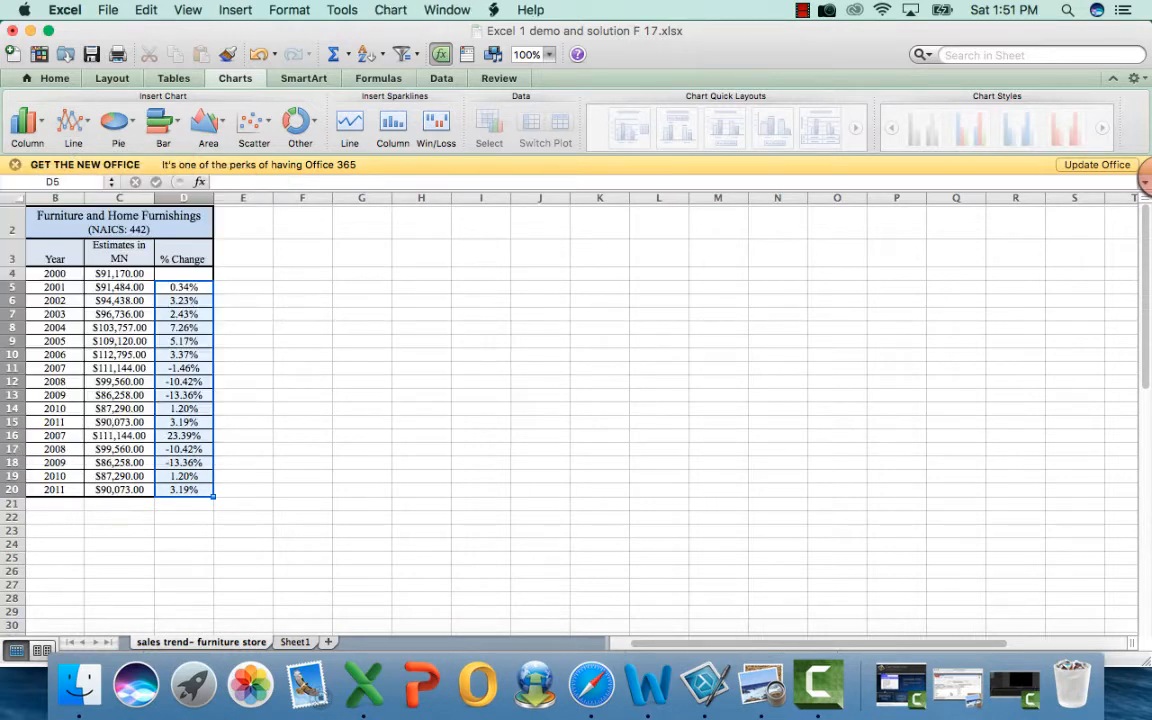
Place the line chart beside the data table and apply the quick layout with a chart title, vertical axis title and side legend.
drag(690, 338, 528, 281)
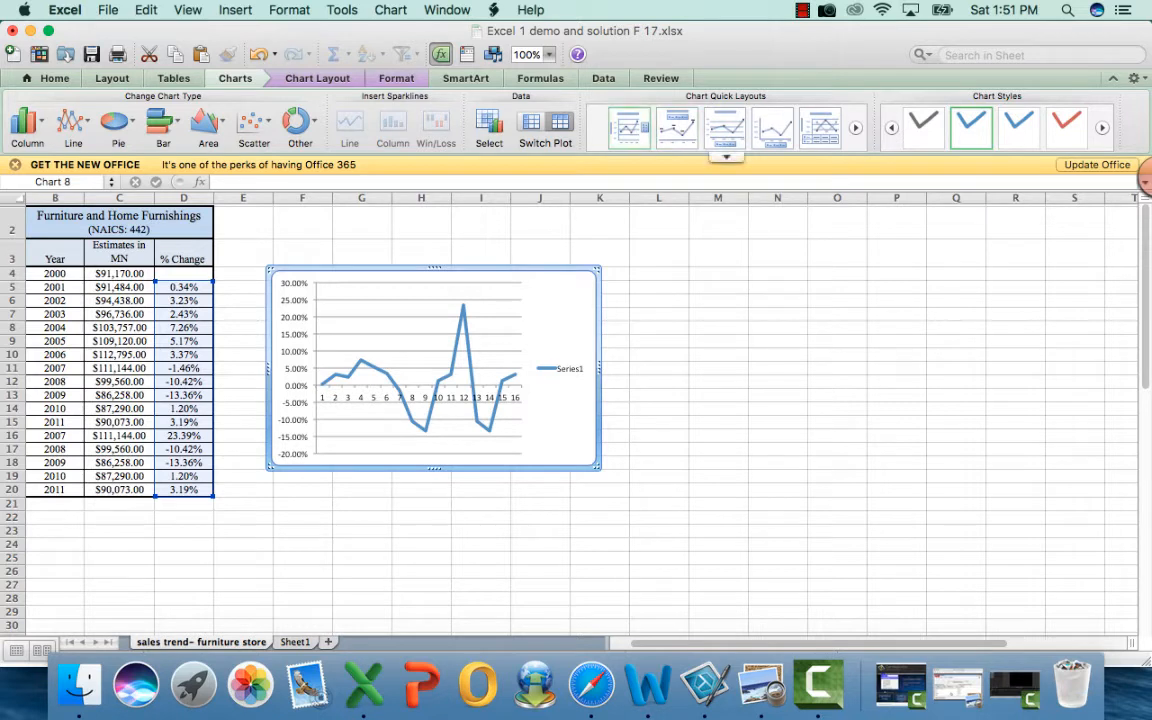
click(629, 128)
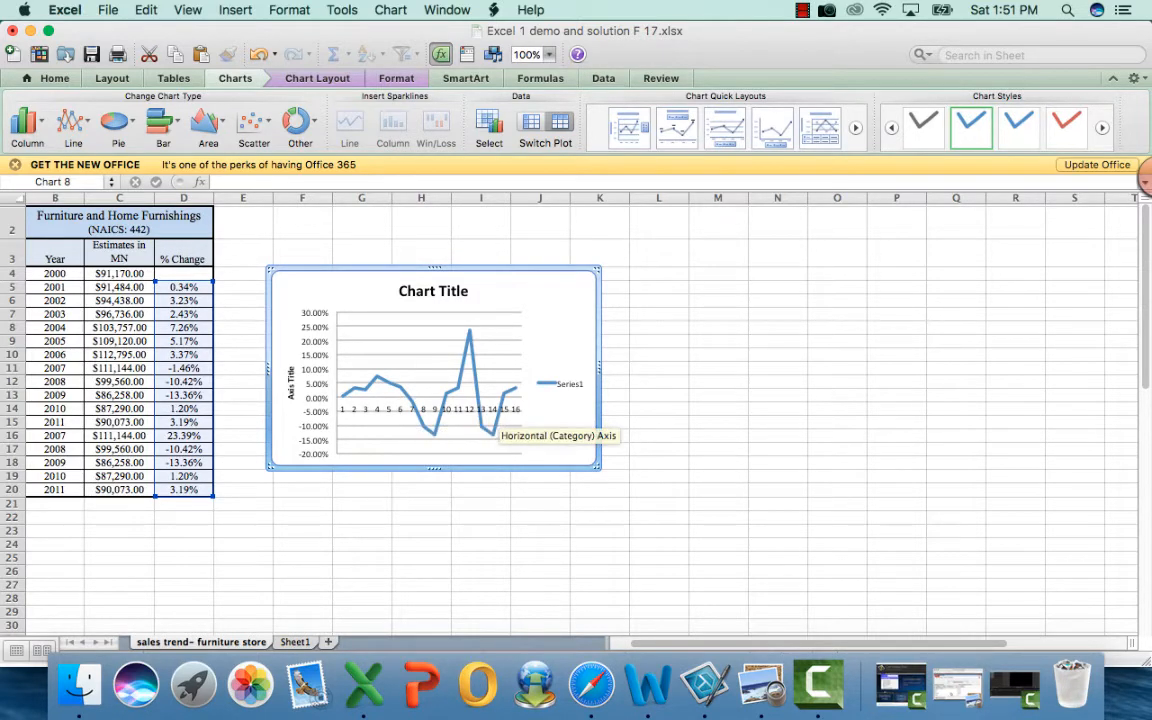
Check the plotting instructions in Word, return to Excel and open the chart's data source settings, keeping the chart unobstructed.
click(648, 684)
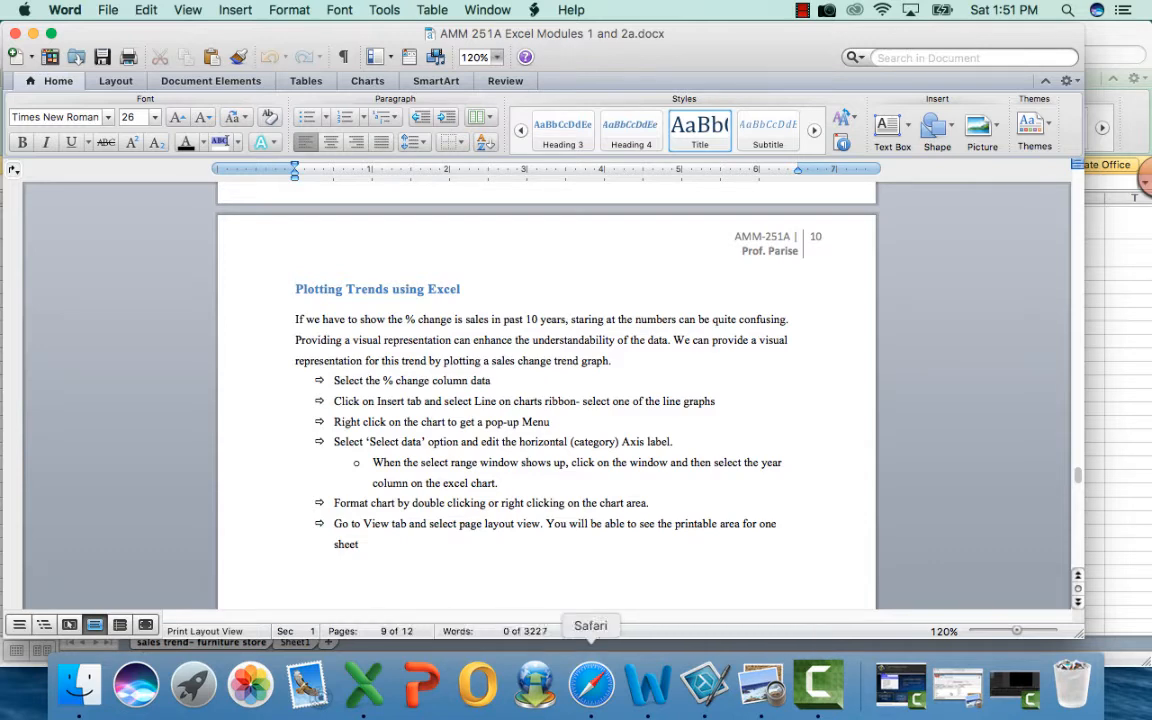
click(363, 684)
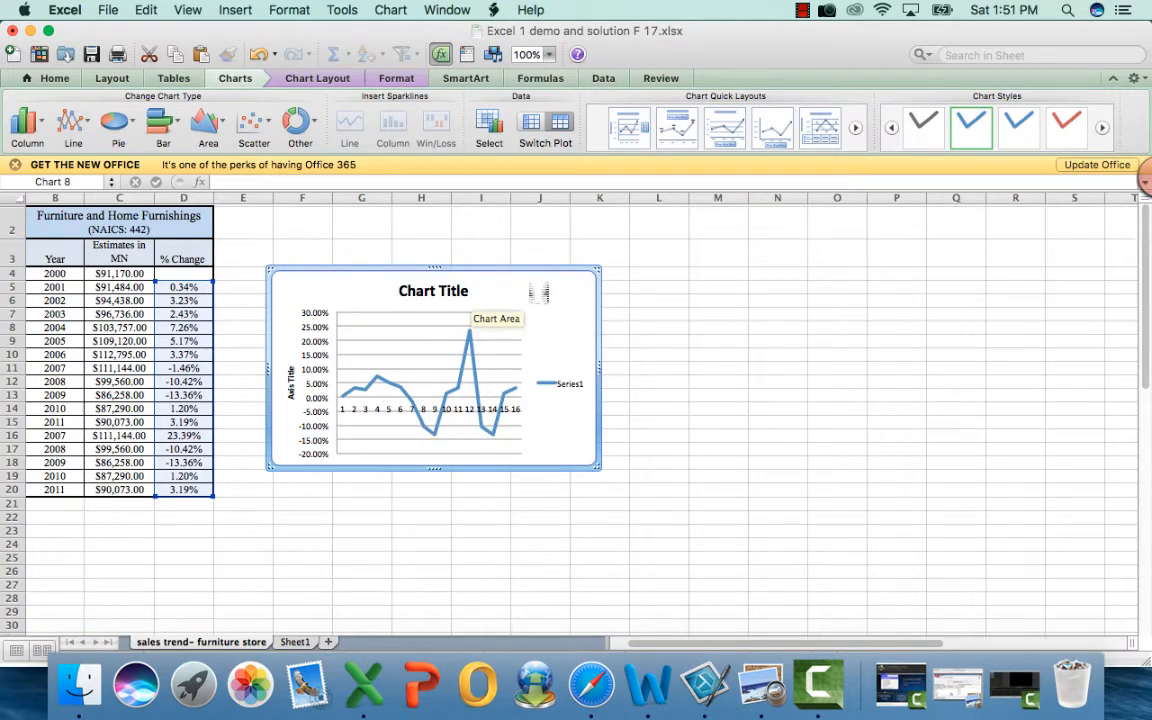
right_click(539, 292)
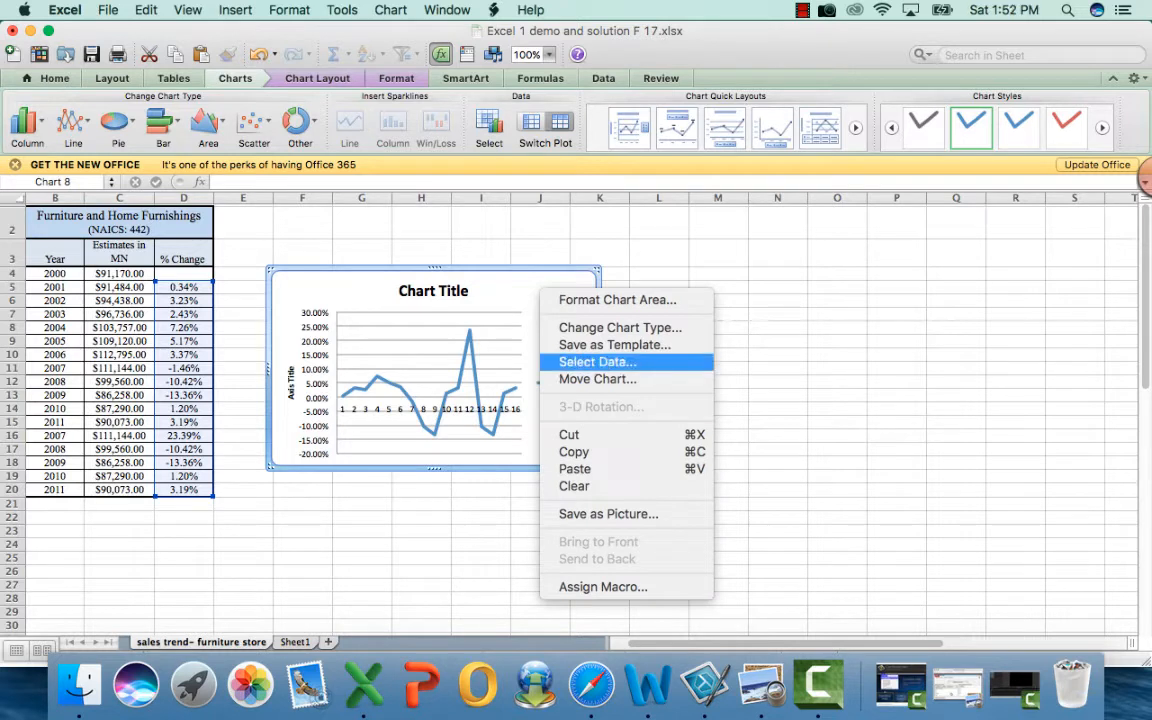
click(597, 362)
click(590, 362)
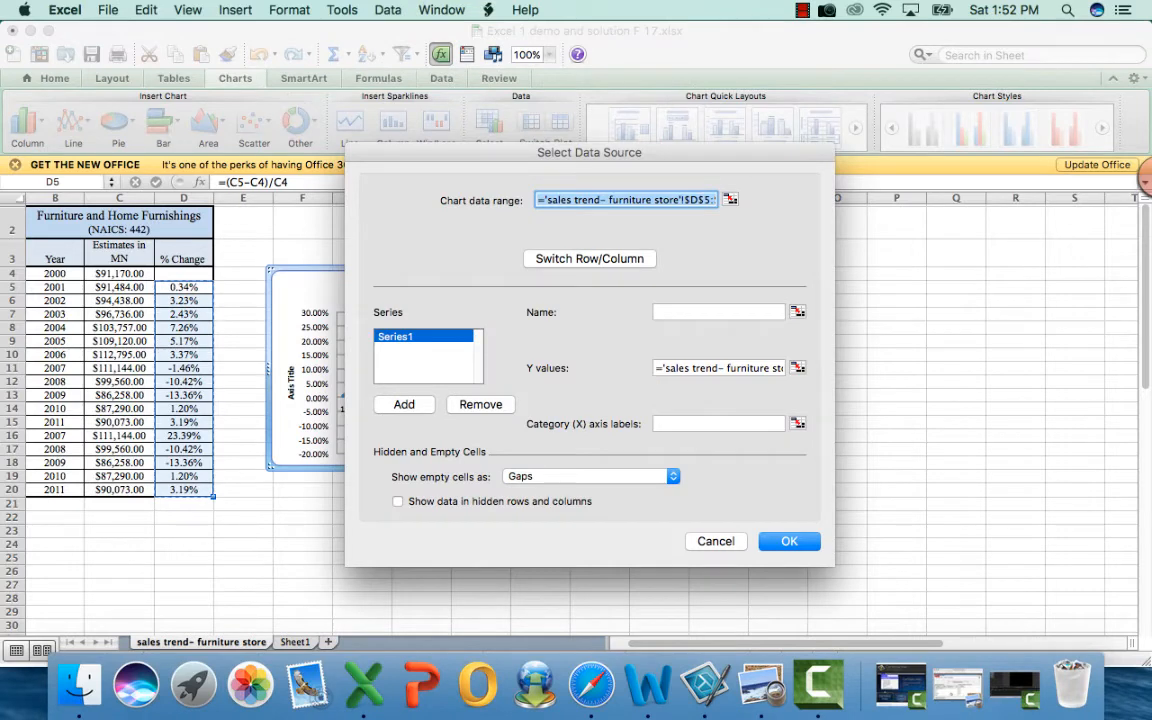
drag(589, 153, 857, 153)
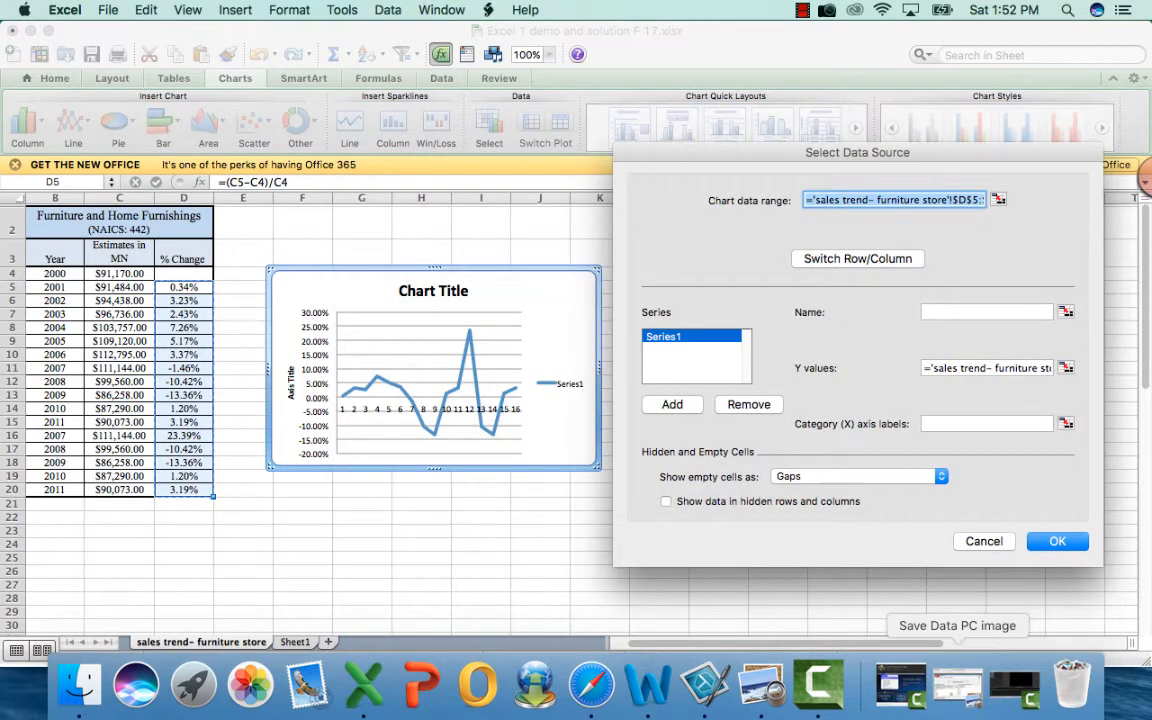
Examine the "Save Data PC image" picture in Preview to compare the PC version of the Select Data Source dialog.
click(957, 685)
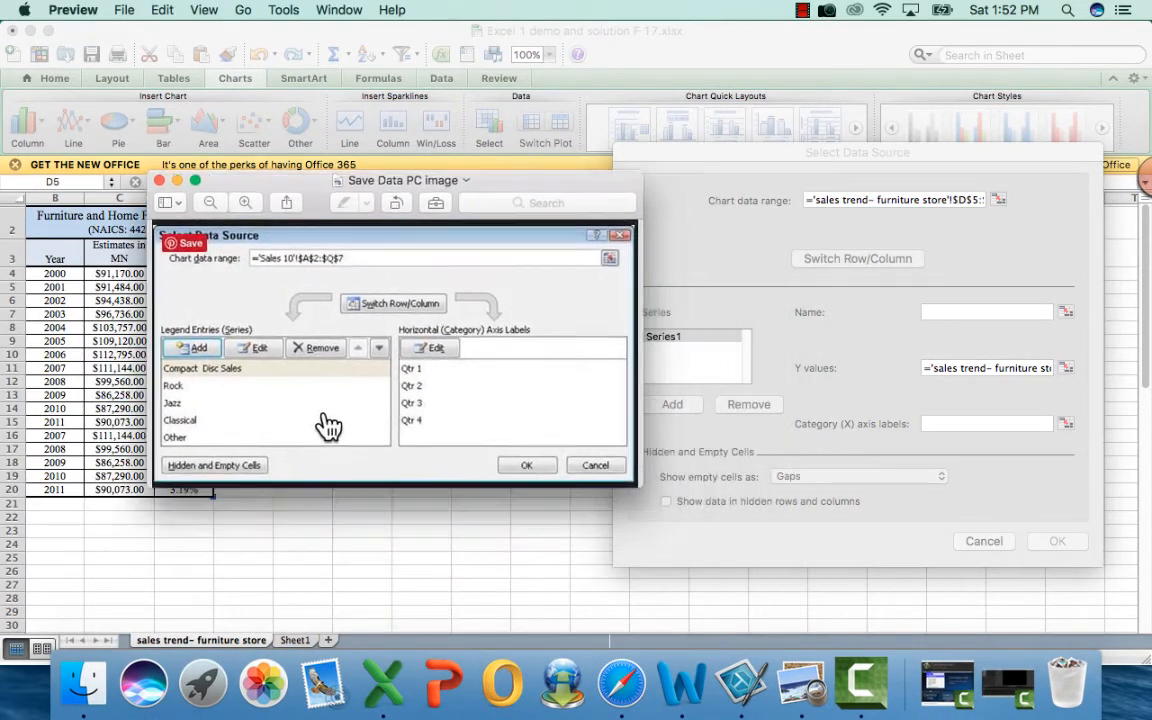
drag(329, 426, 236, 386)
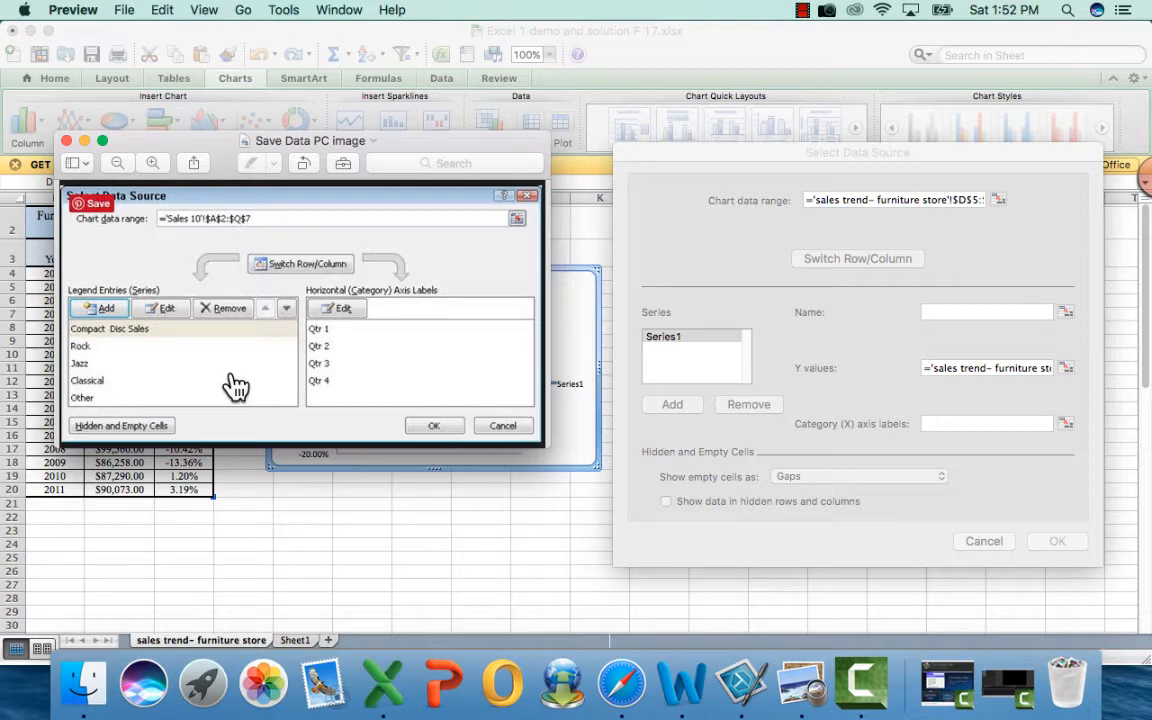
drag(236, 387, 503, 425)
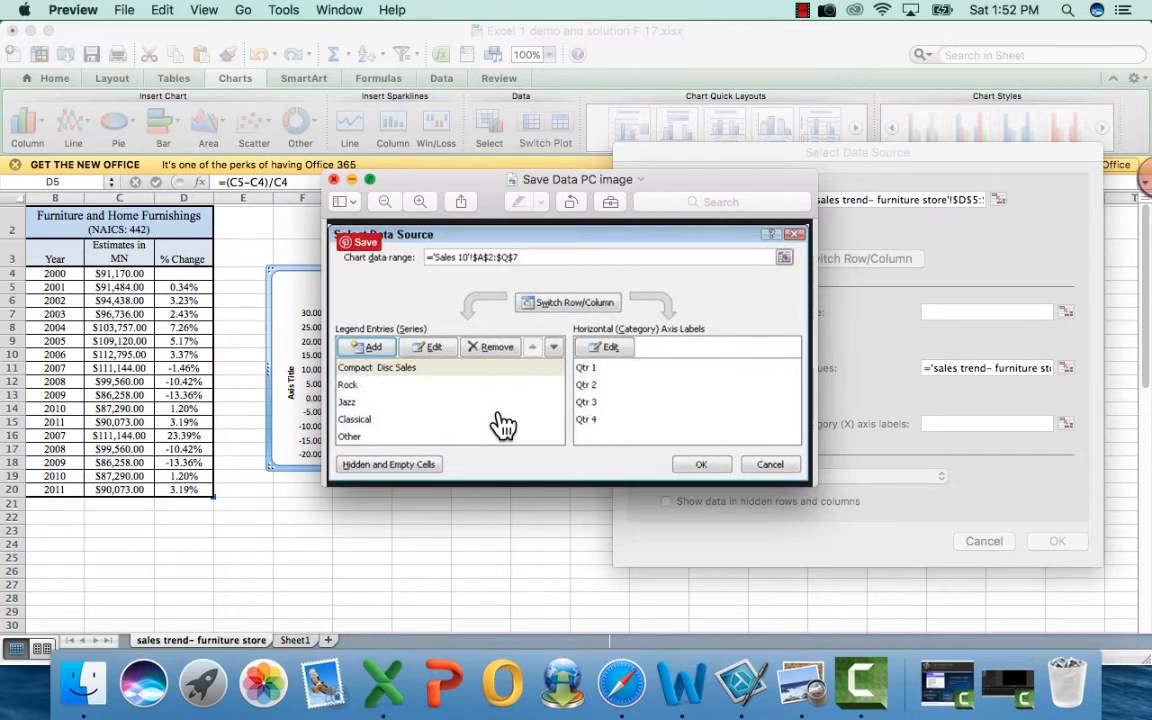
key(super+q)
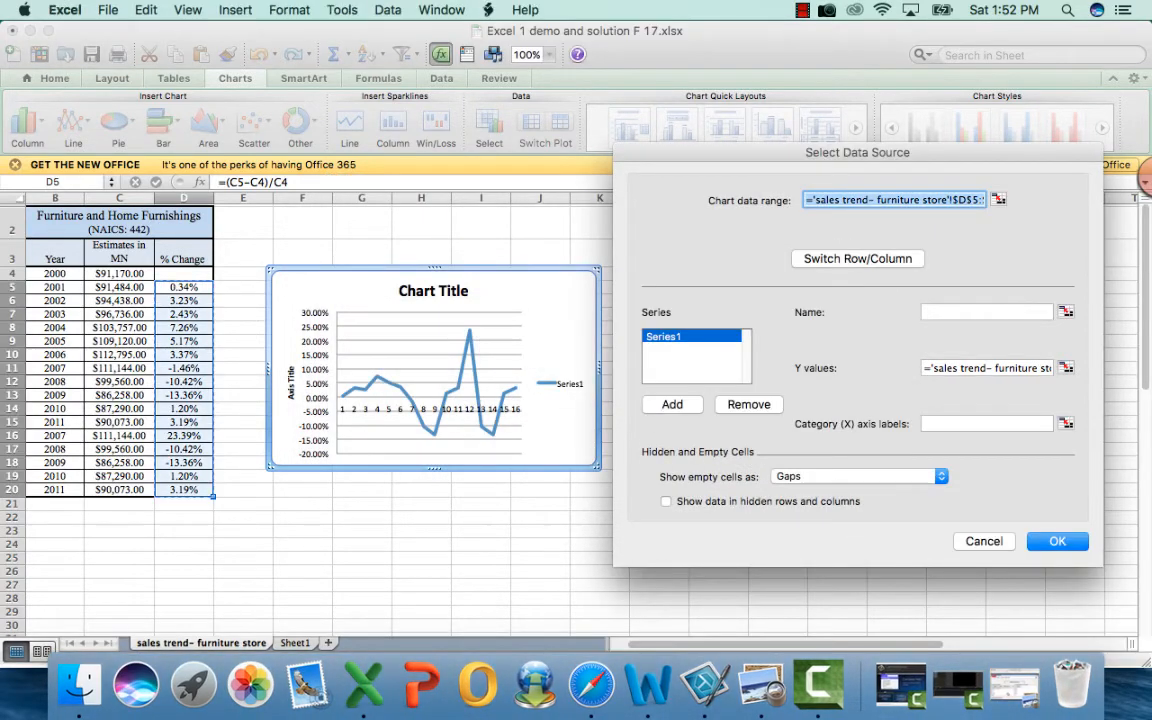
Set the chart's category (X) axis labels to the years in cells B5:B20 and apply the data source change.
drag(857, 153, 847, 105)
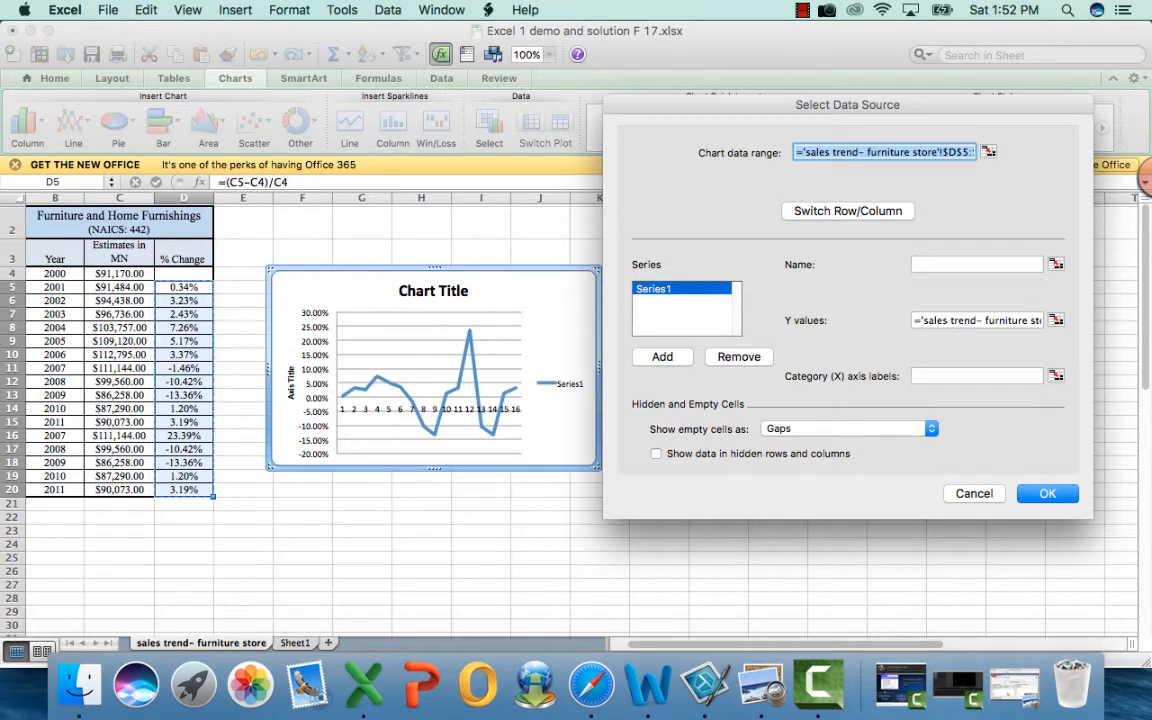
click(976, 376)
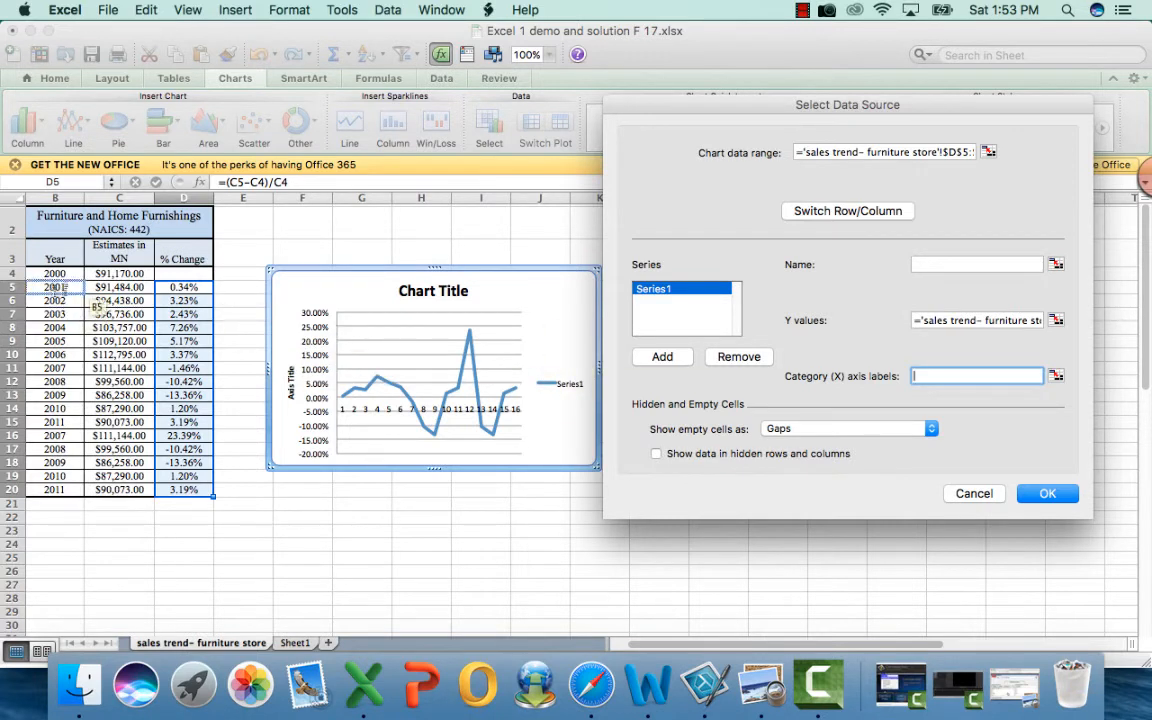
drag(55, 287, 57, 491)
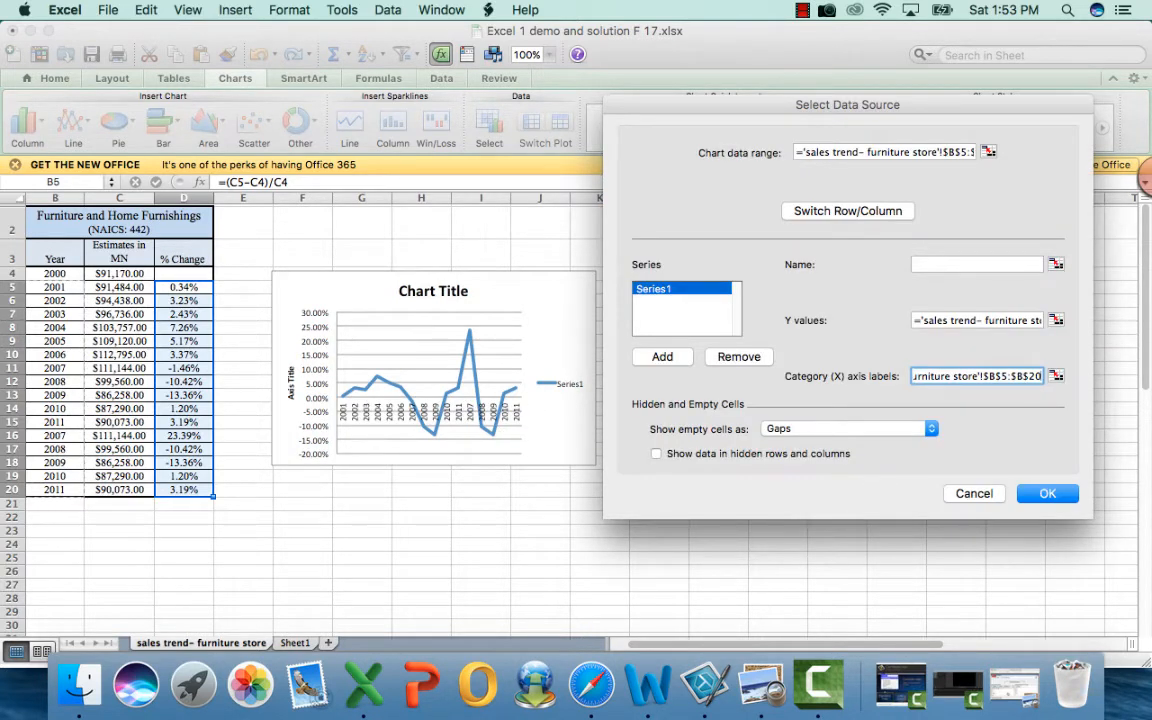
click(1047, 493)
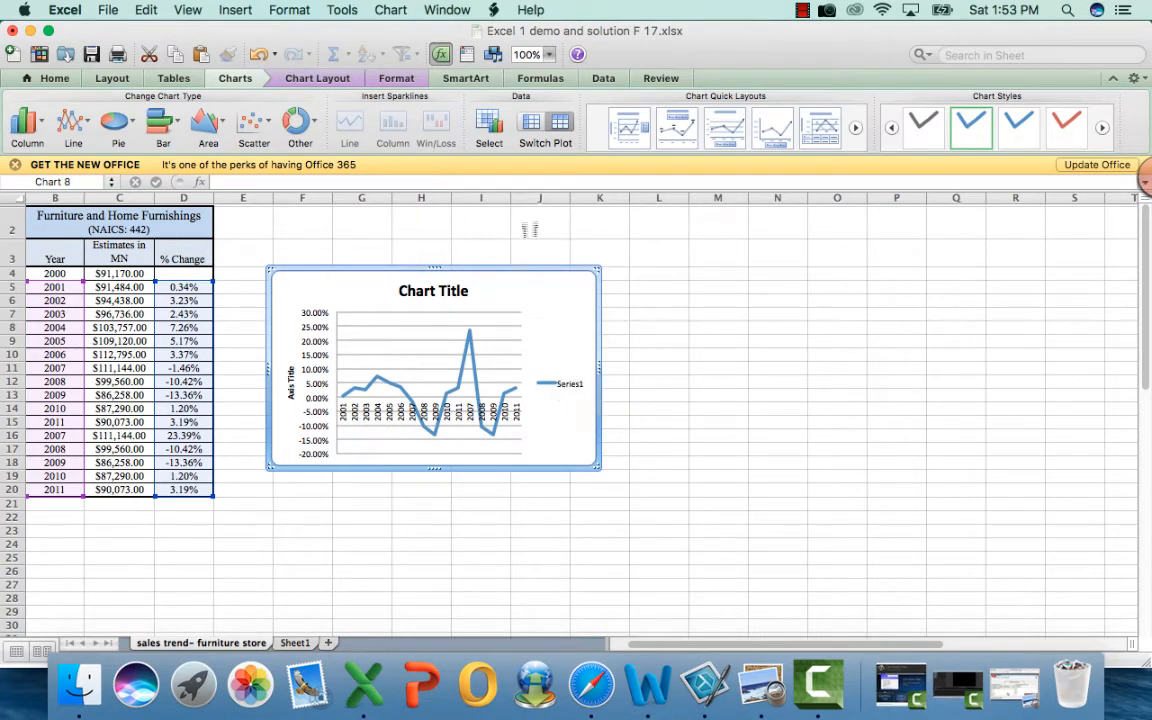
Name the chart's data series "% Change" in the data source settings.
click(489, 122)
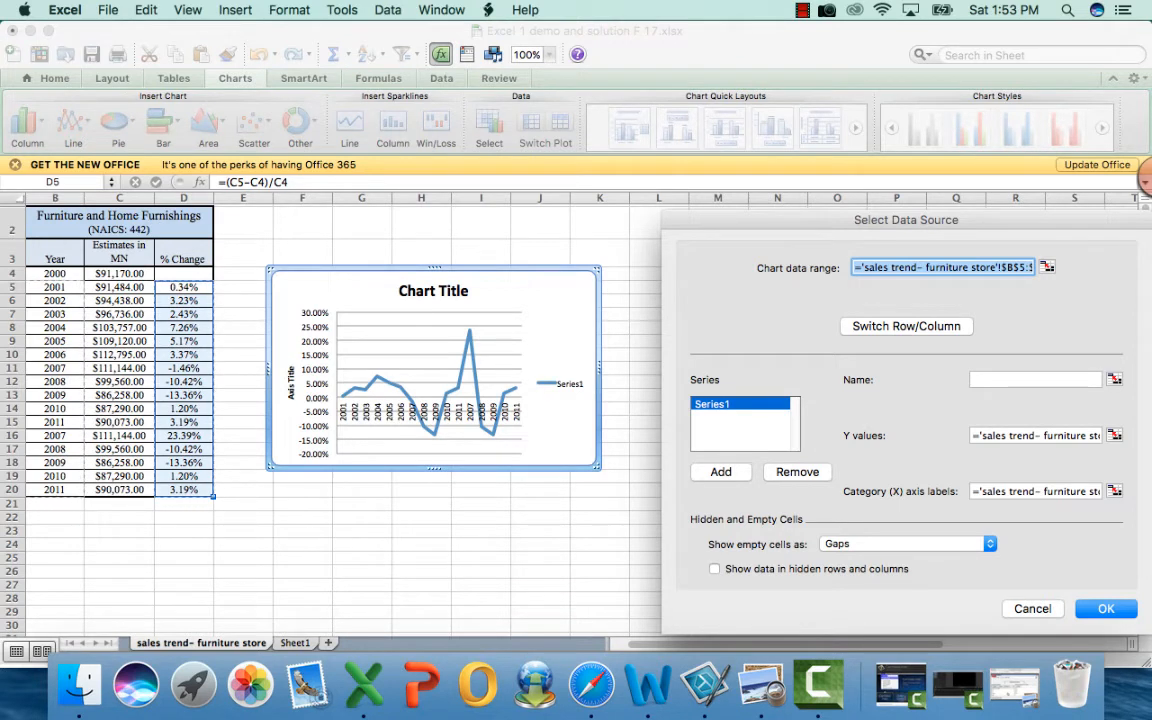
click(1035, 380)
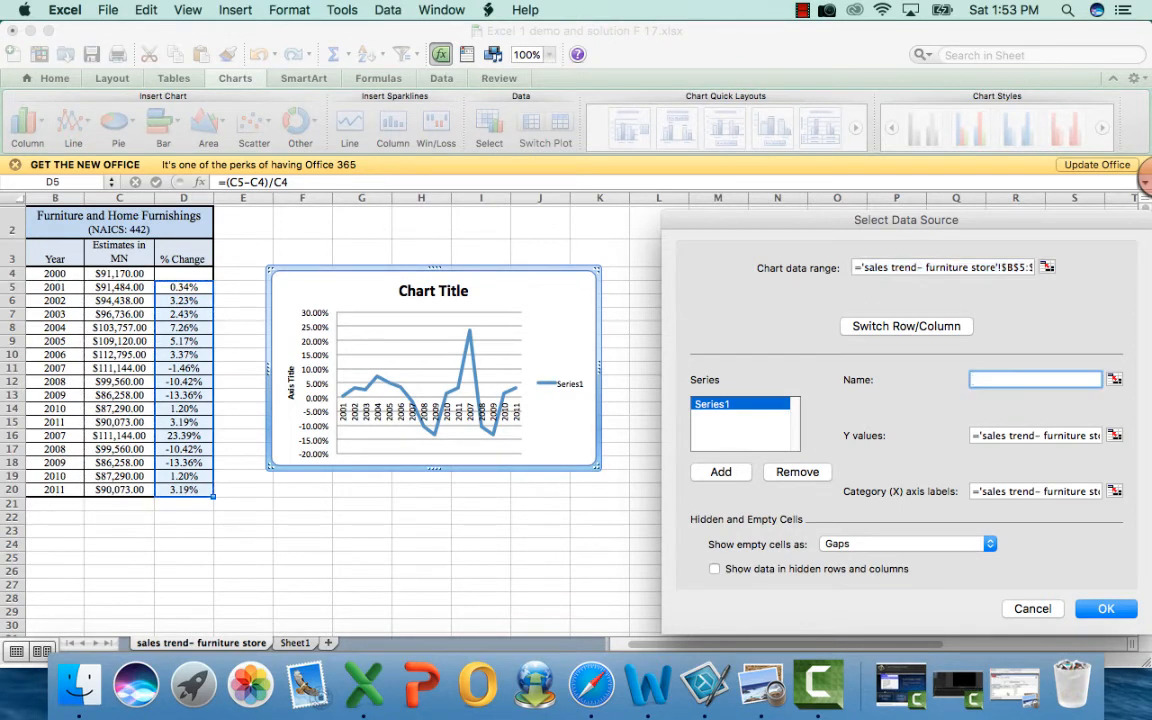
text(% Nam)
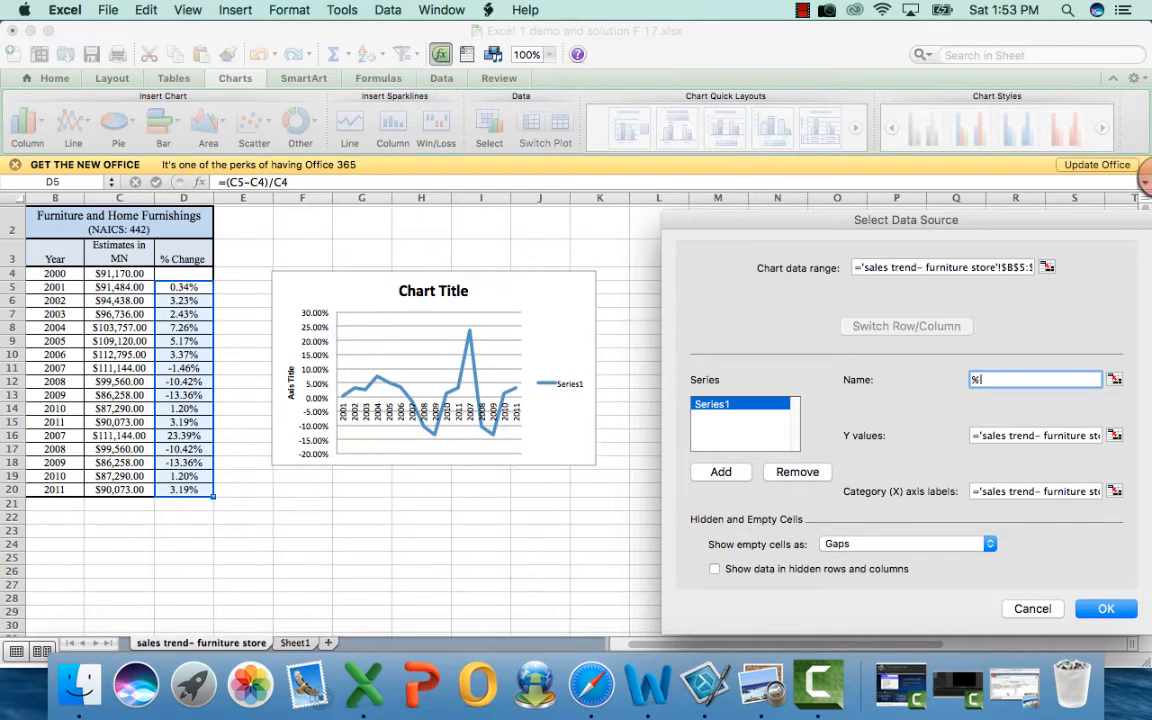
key(BackSpace)
key(BackSpace)
key(BackSpace)
text(C)
key(BackSpace)
text(Change)
key(Return)
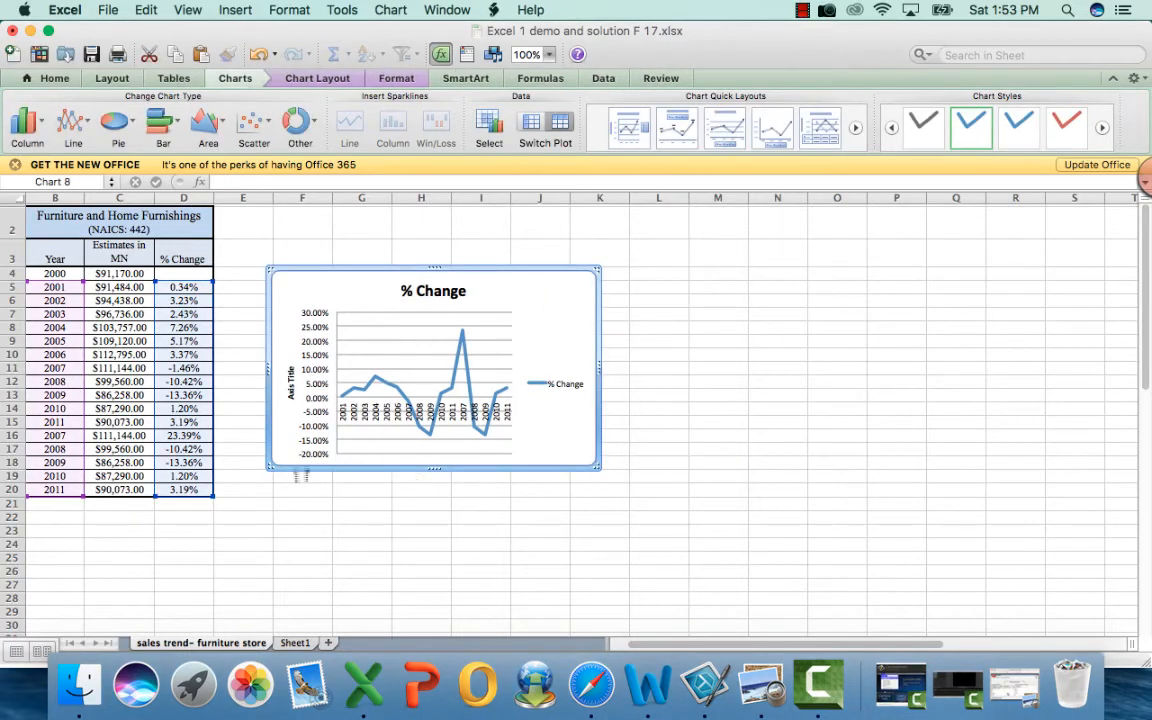
Review the PC Select Data Source picture in Preview again and put it away.
click(1014, 686)
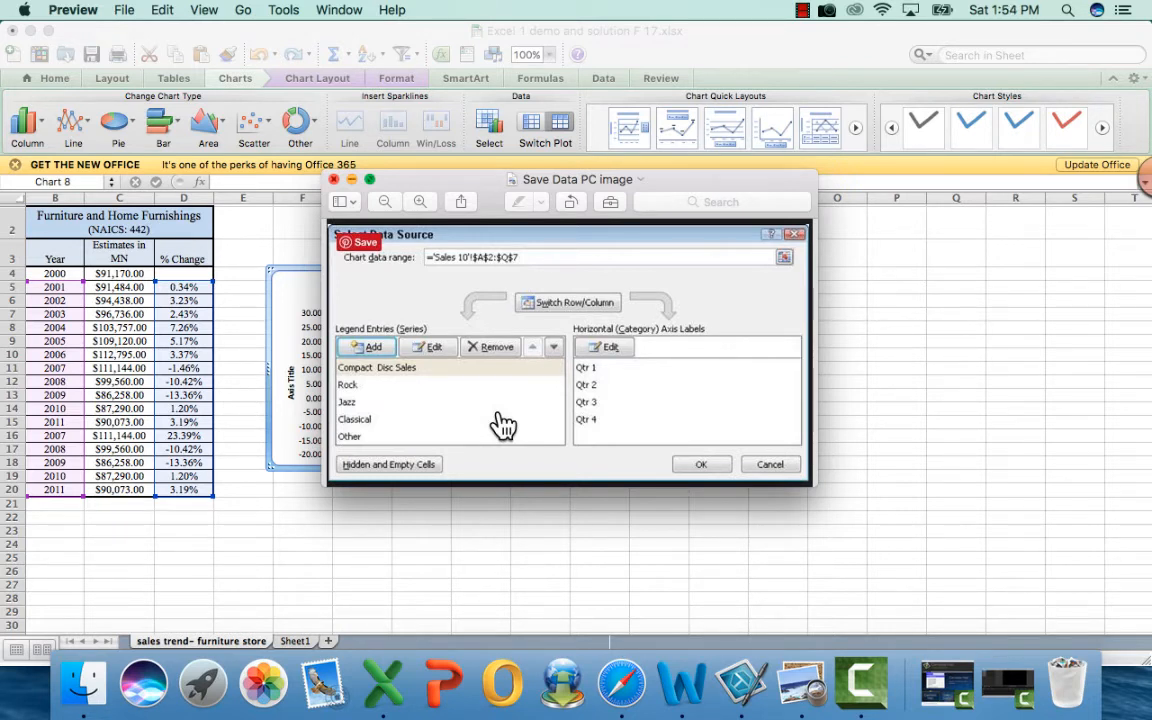
click(352, 180)
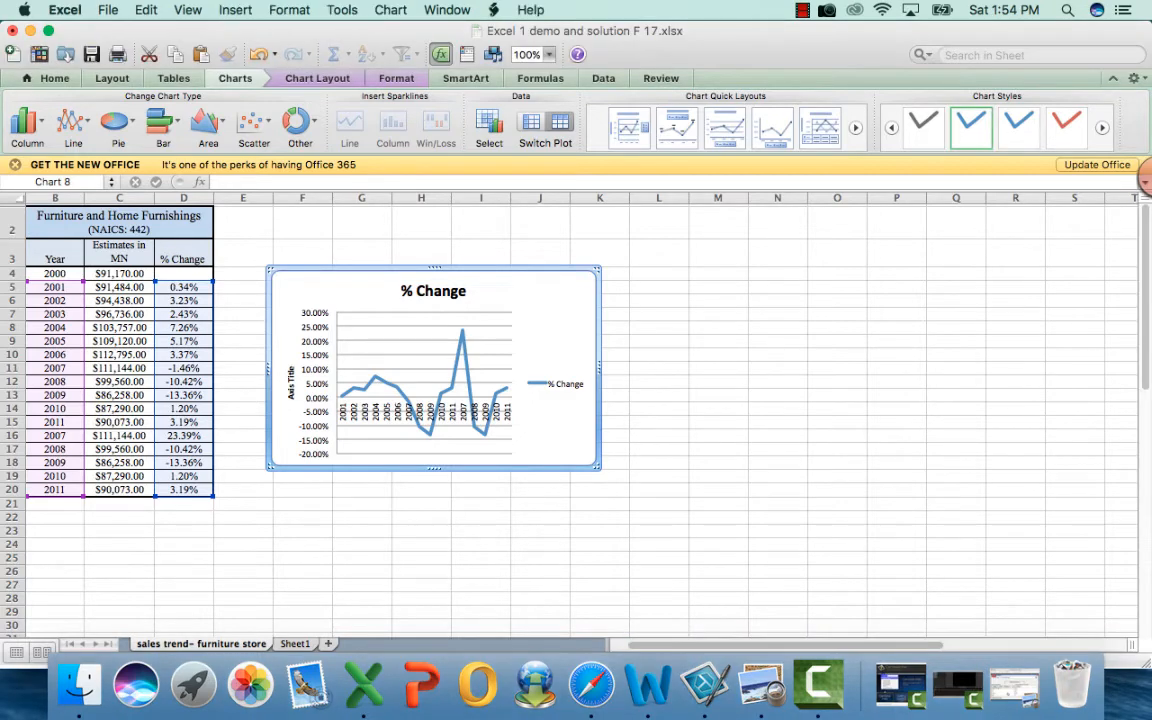
key(super+1)
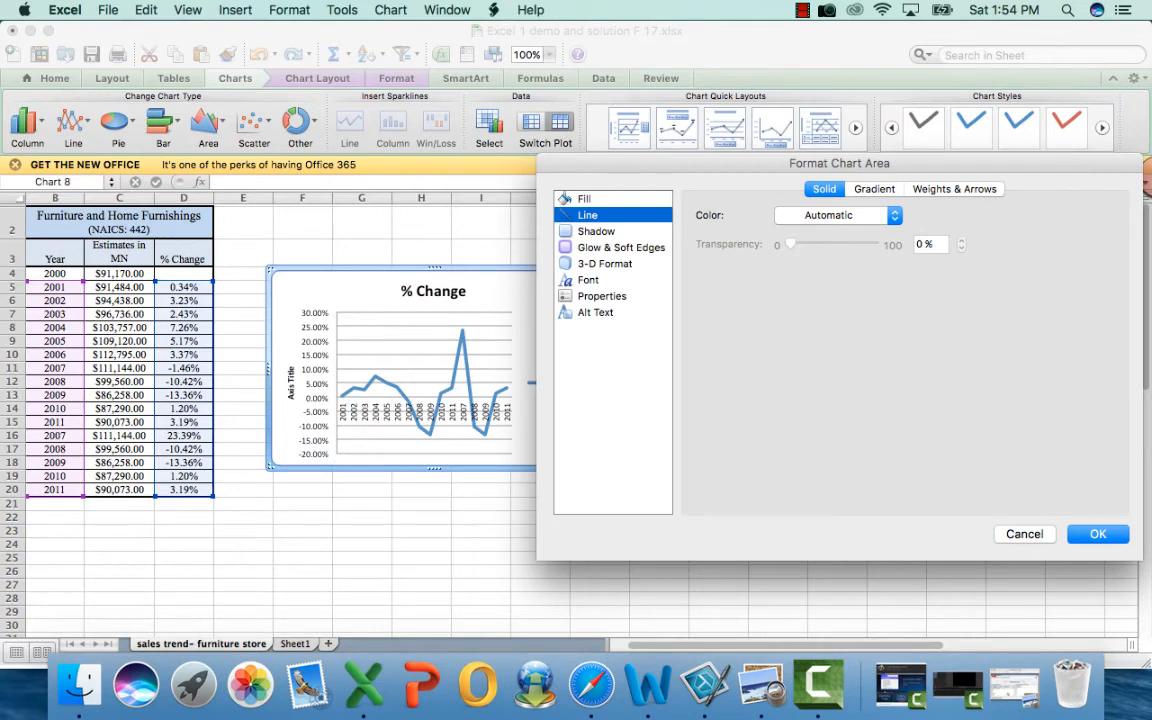
drag(740, 163, 848, 151)
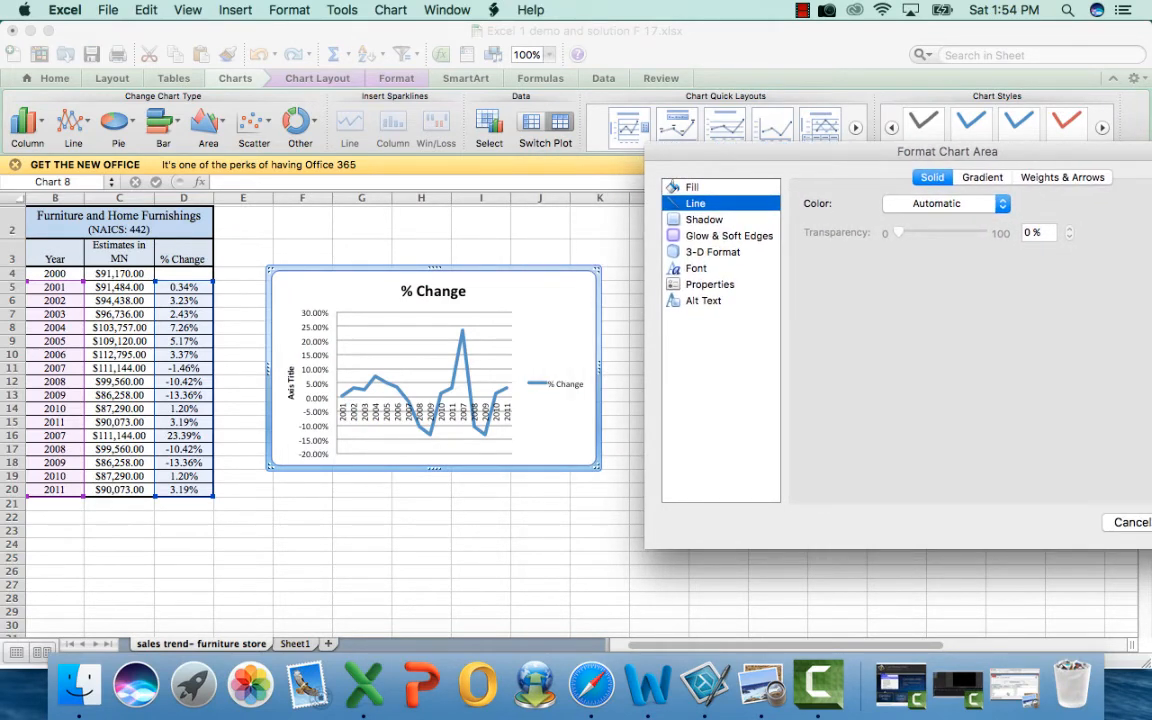
drag(947, 151, 912, 139)
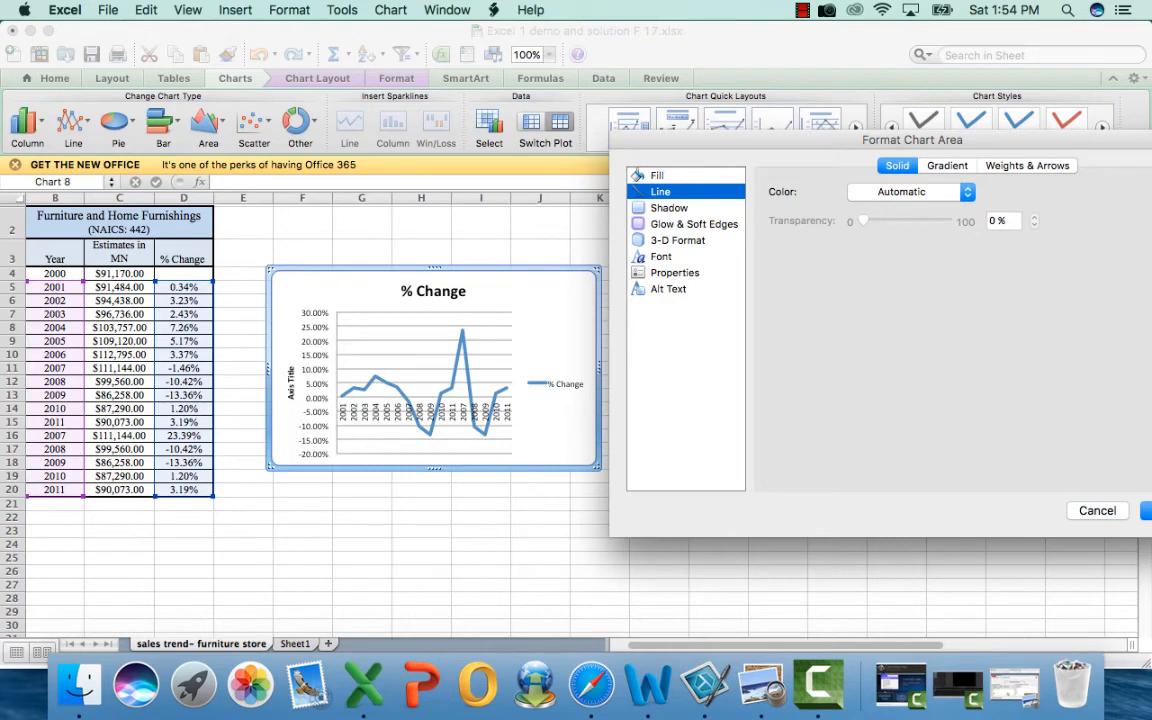
click(1097, 511)
Set the axis labels of the chart's horizontal (category) axis to Low, apply the change and deselect the chart.
click(441, 412)
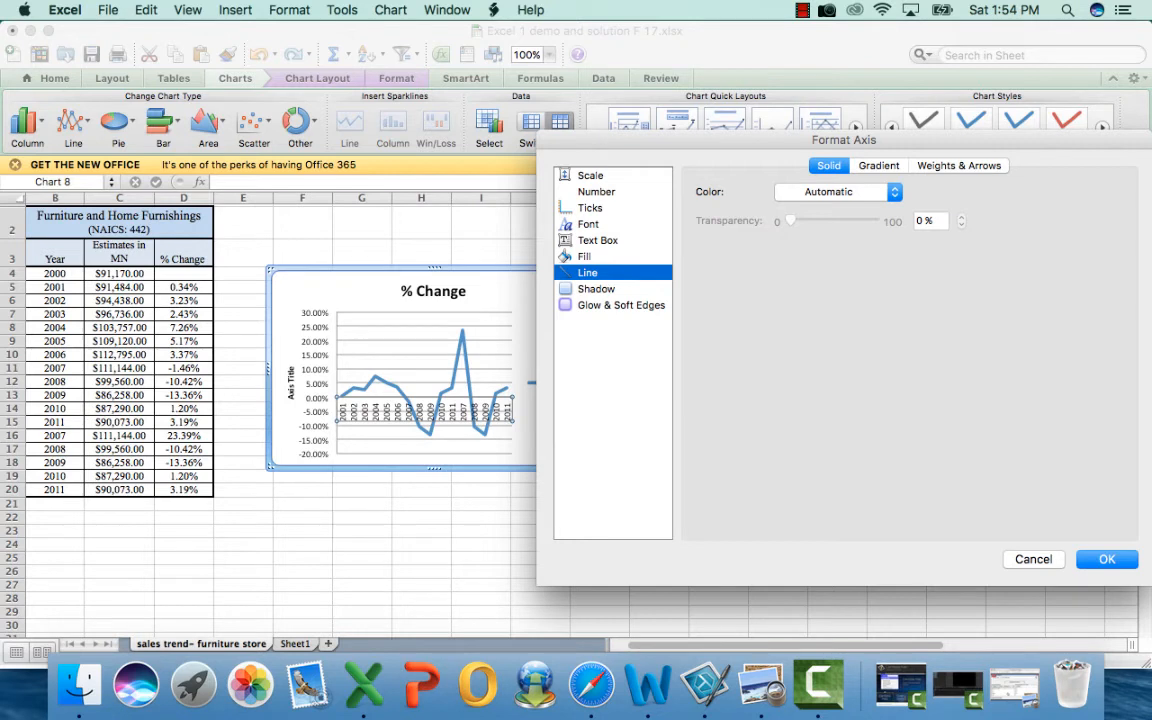
click(590, 208)
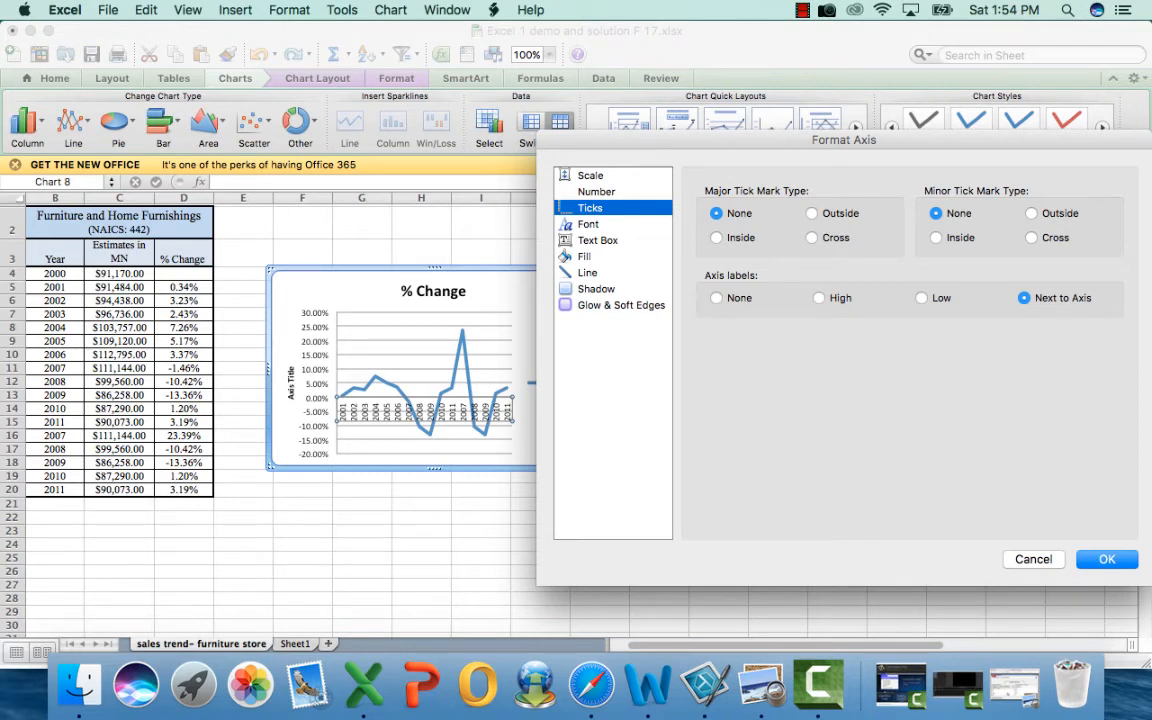
click(921, 298)
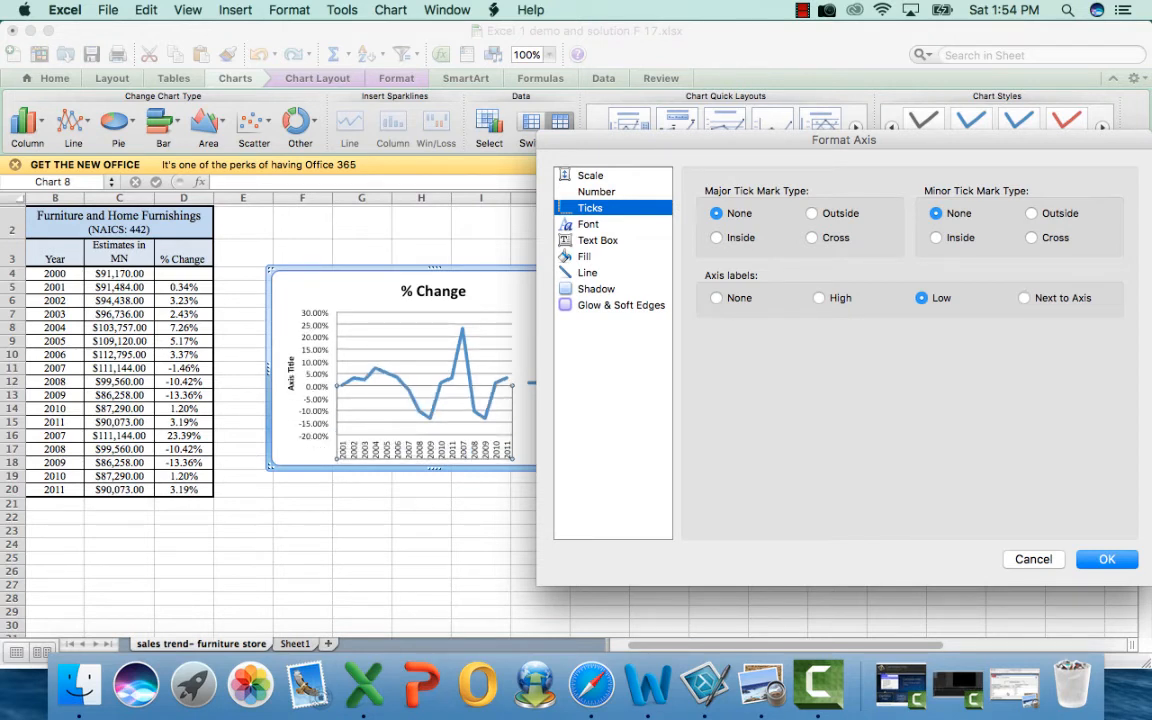
click(1107, 559)
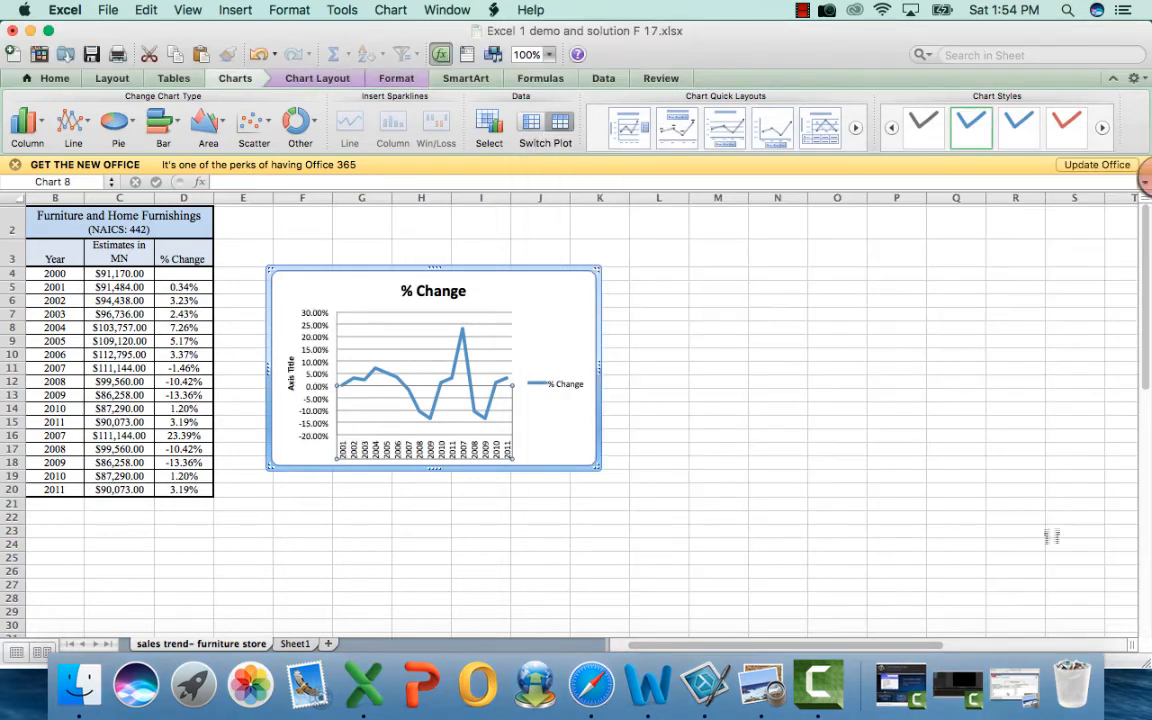
click(658, 354)
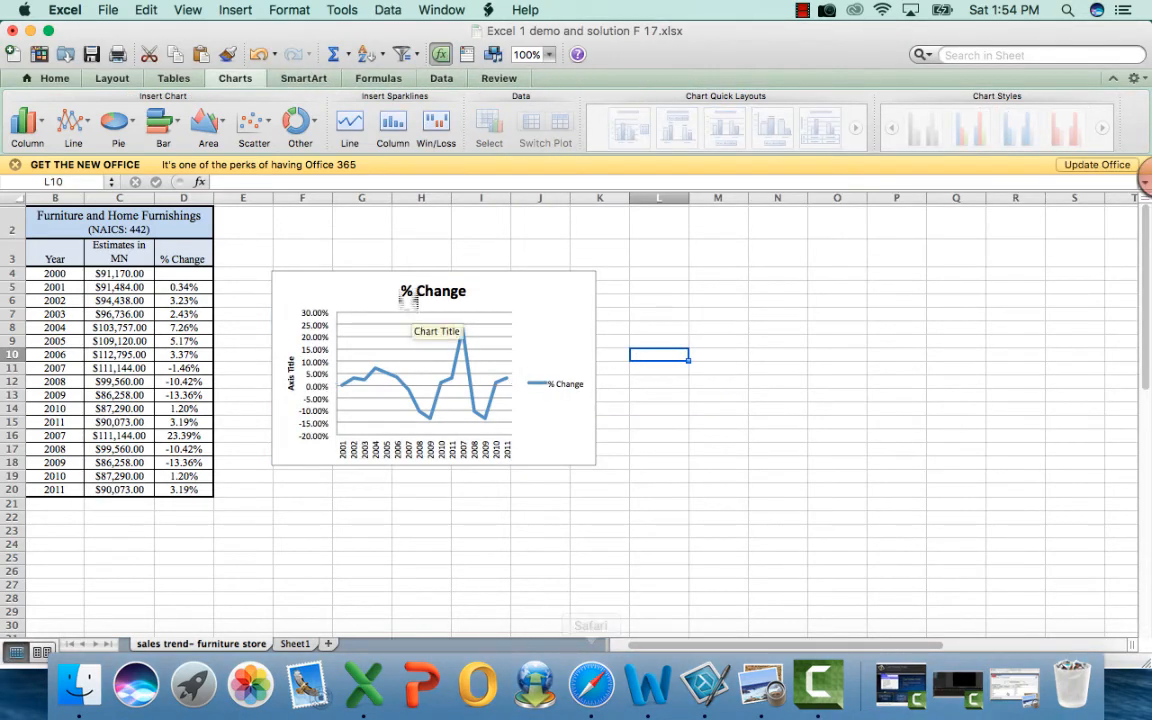
View the "format axis in excel" image results in Safari, close the enlarged Format Axis picture and return to Excel.
click(537, 324)
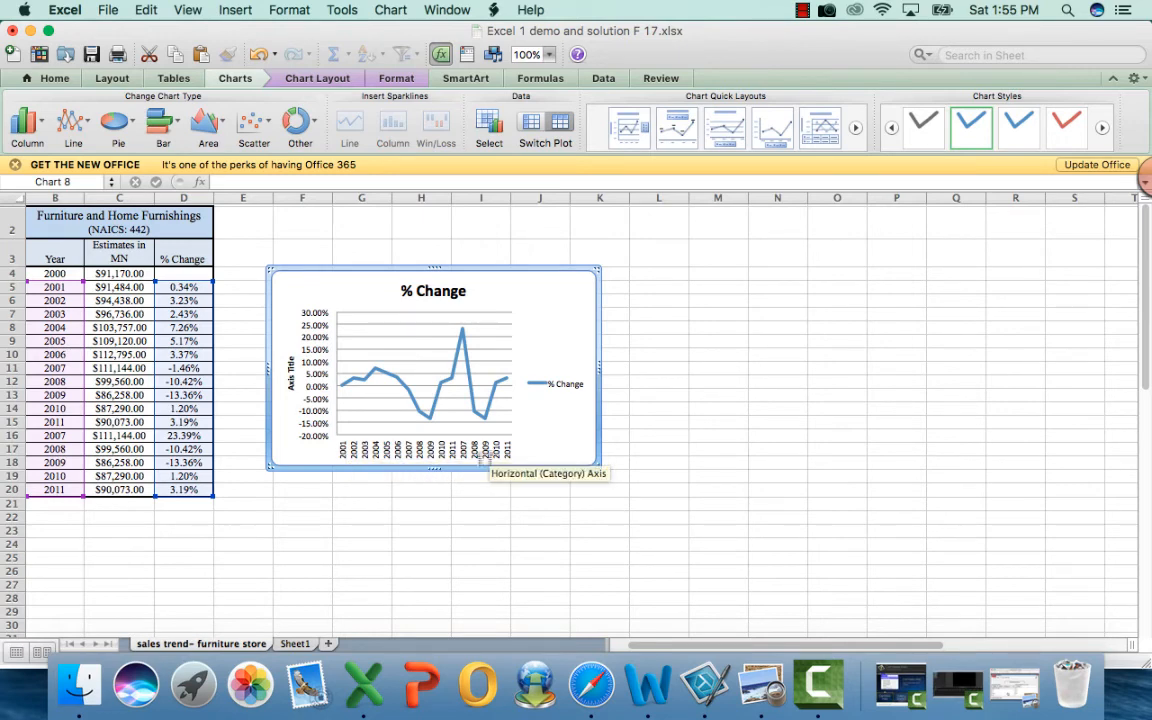
click(590, 683)
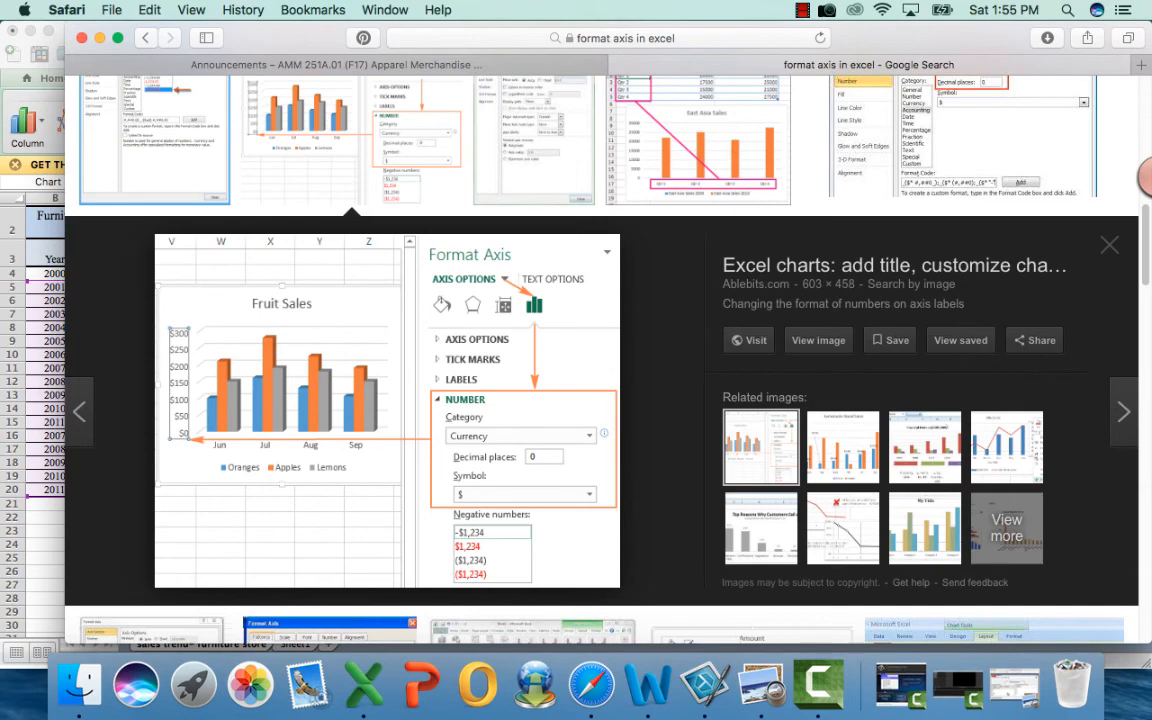
click(1109, 245)
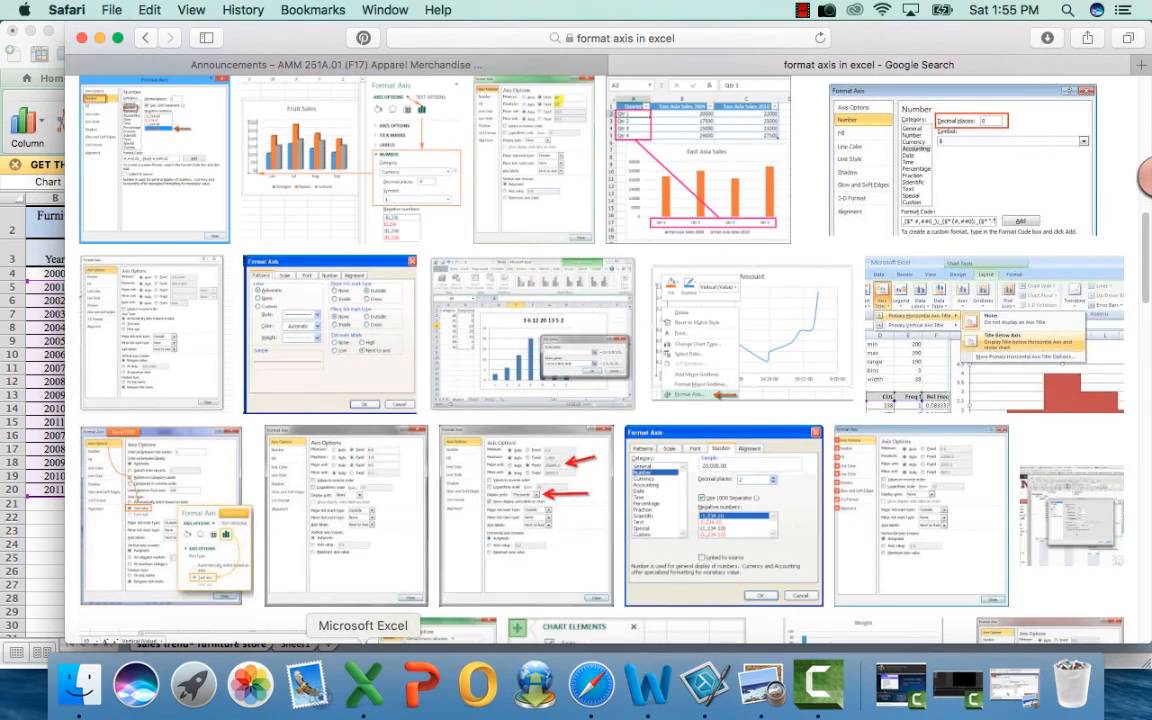
click(364, 686)
Review the font formatting options of the "% Change" chart title, close them and deselect the chart.
click(455, 293)
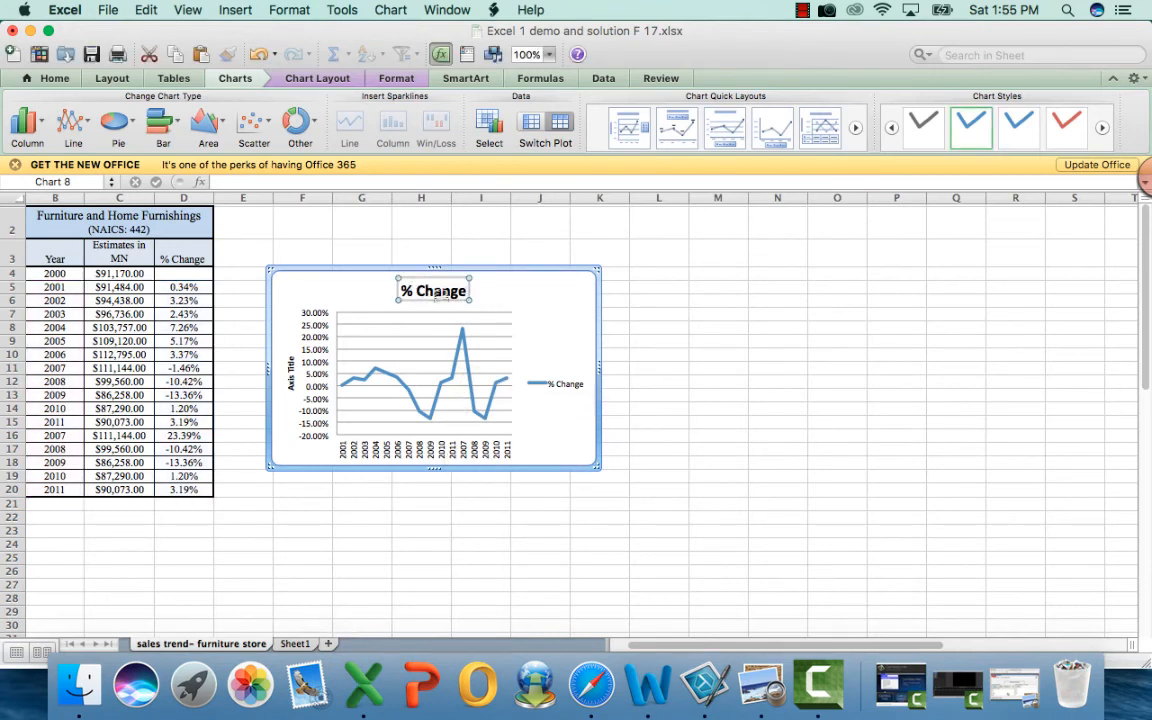
double_click(455, 292)
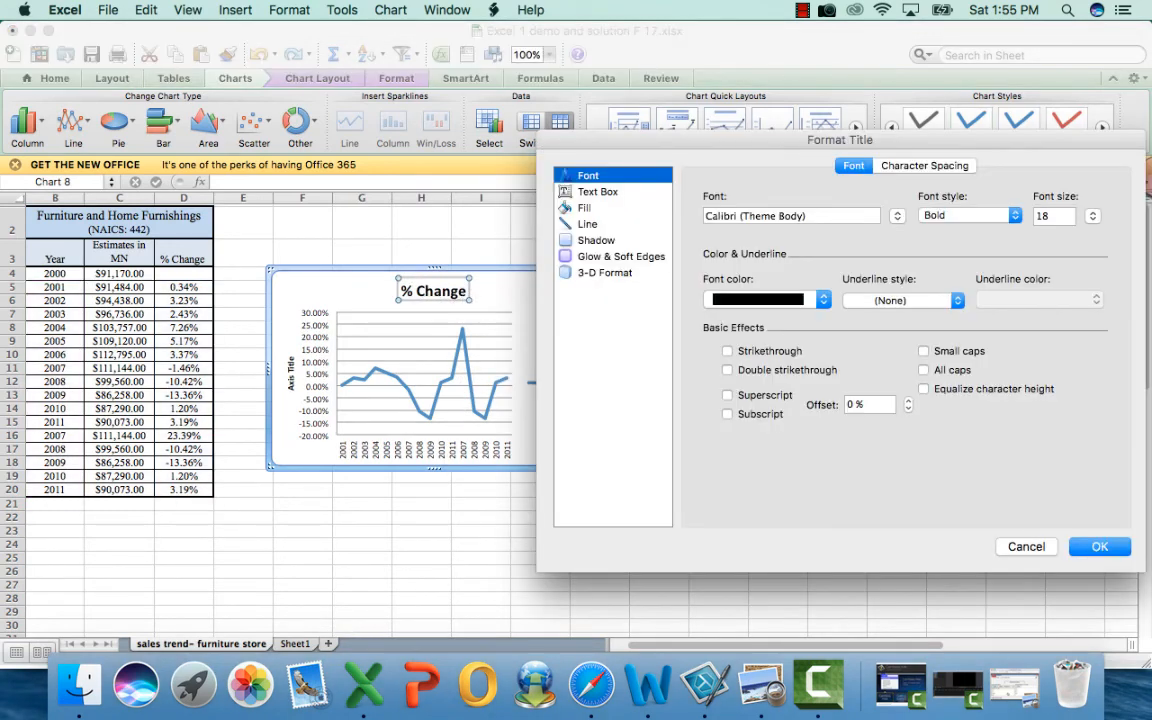
key(Return)
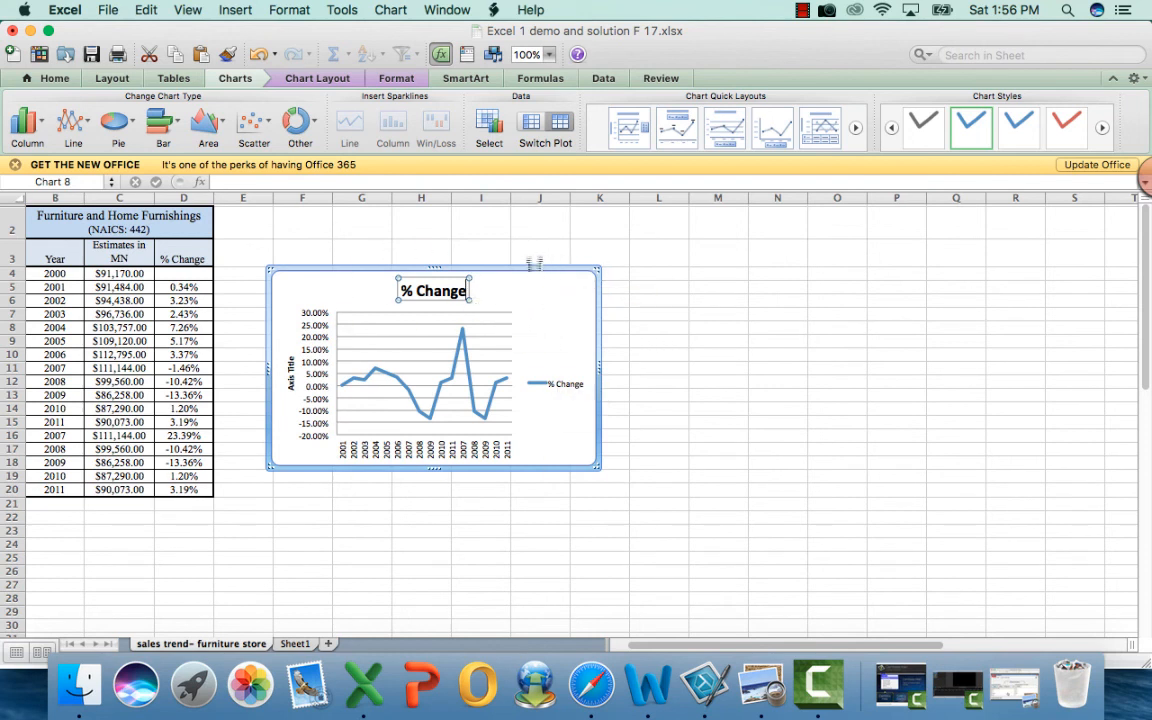
click(540, 224)
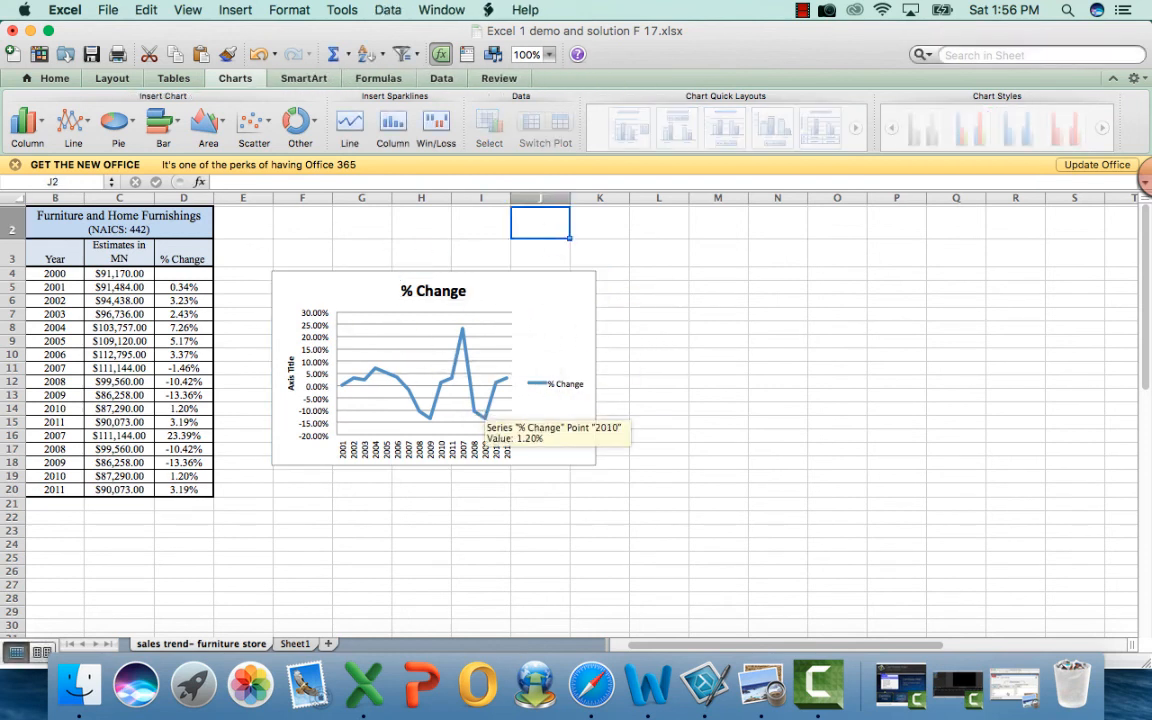
click(818, 683)
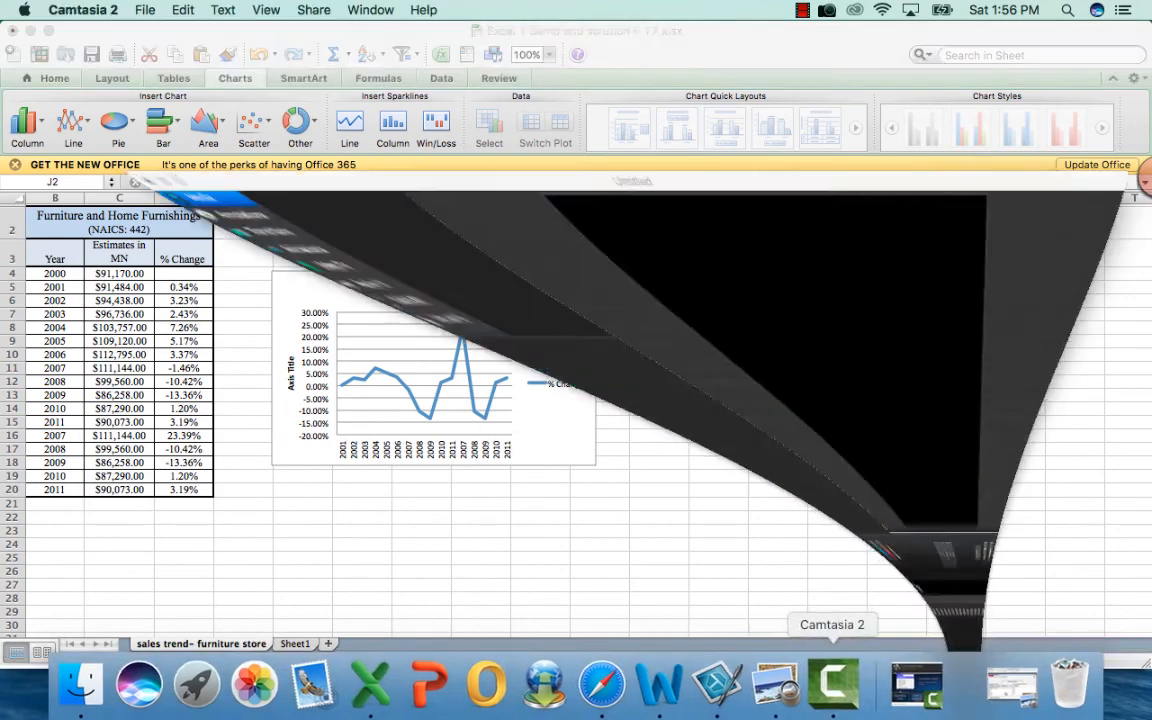